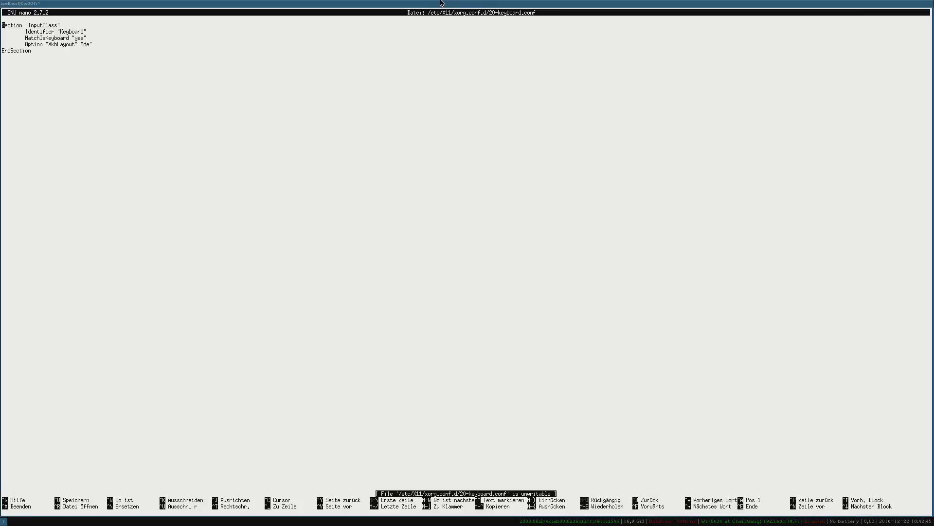
- At the pacman provider prompts, choose libx264 and the default ttf-font provider for the Firefox install
key(Down)
key(Down)
key(Right)
key(Right)
key(Down)
key(Down)
key(Down)
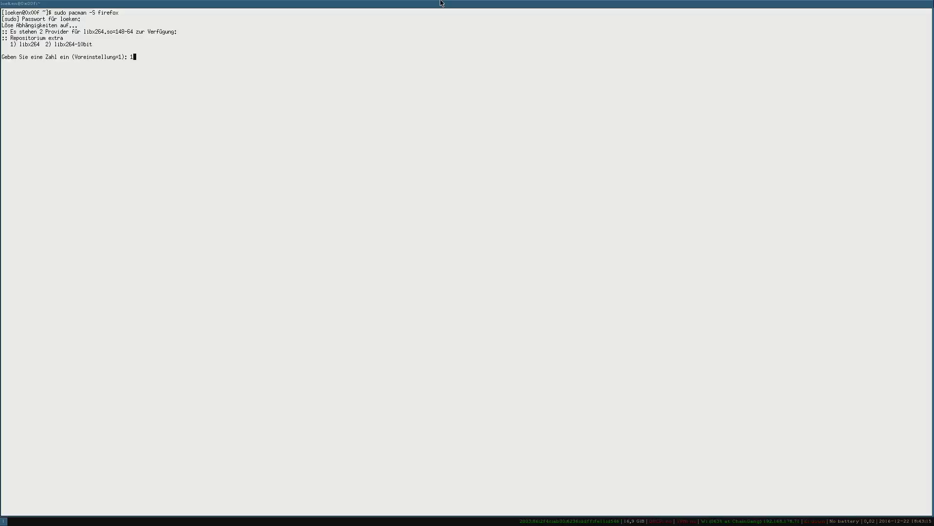
key(Return)
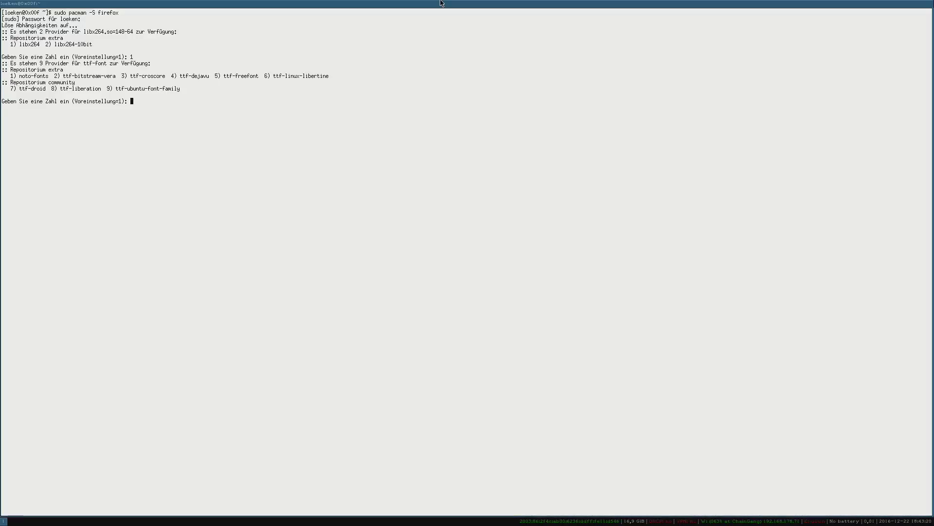
key(Return)
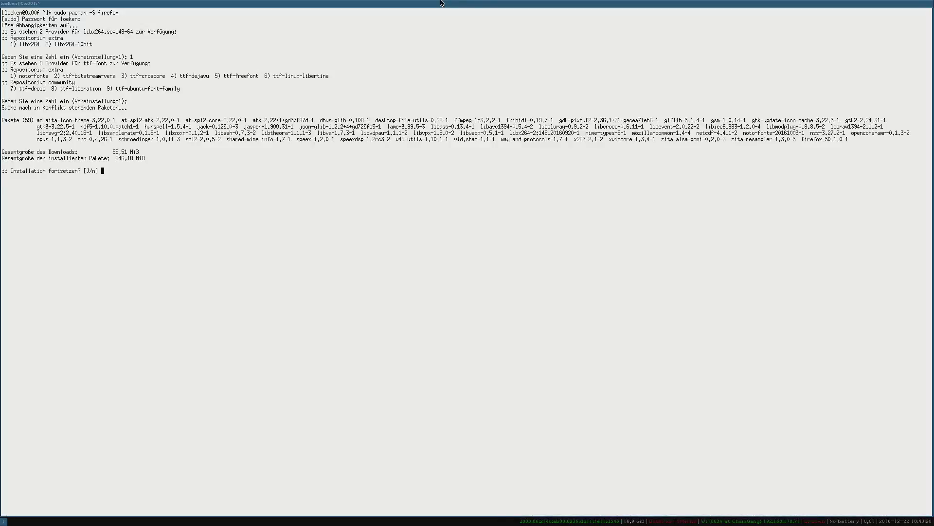
- Confirm the 59-package Firefox install with J and mark the installed size in the output
text(J)
key(Return)
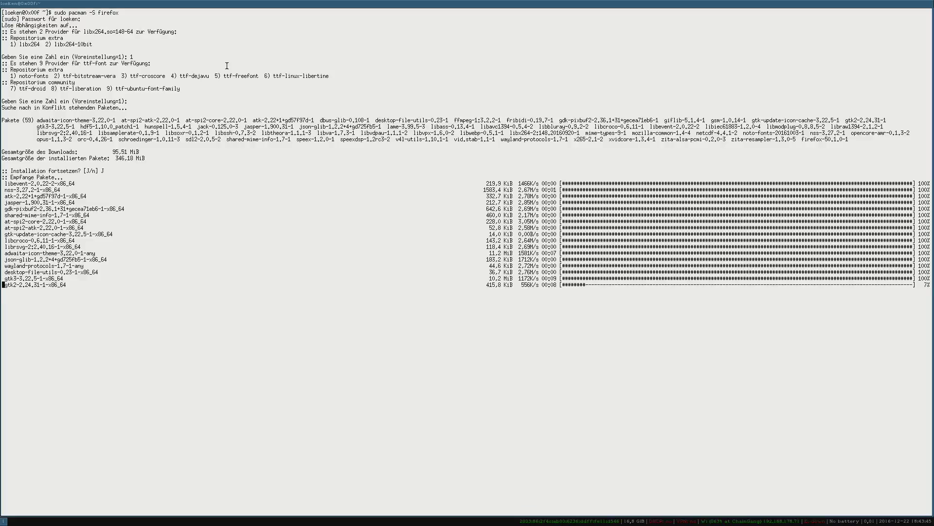
drag(146, 158, 2, 148)
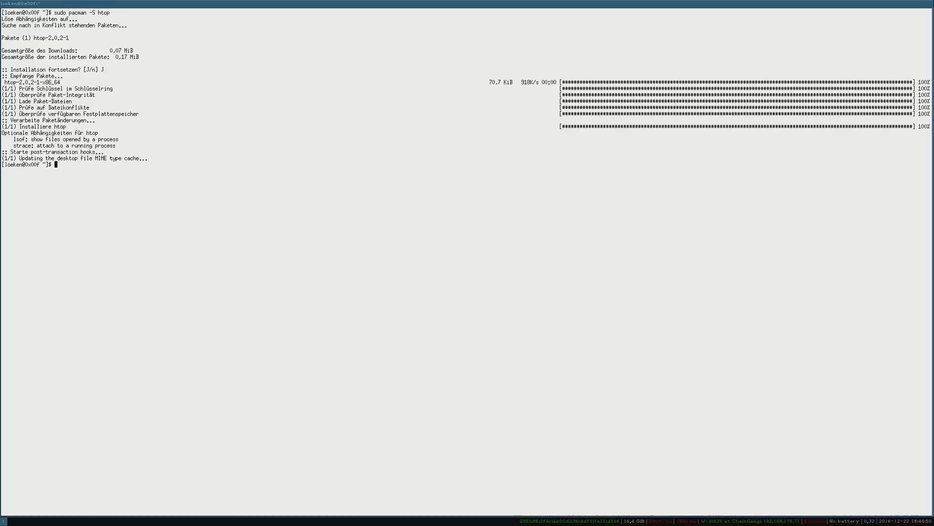
- Confirm the htop install, run htop, and select systemd-journald, then /sbin/init, in the process list
text(htop)
key(Return)
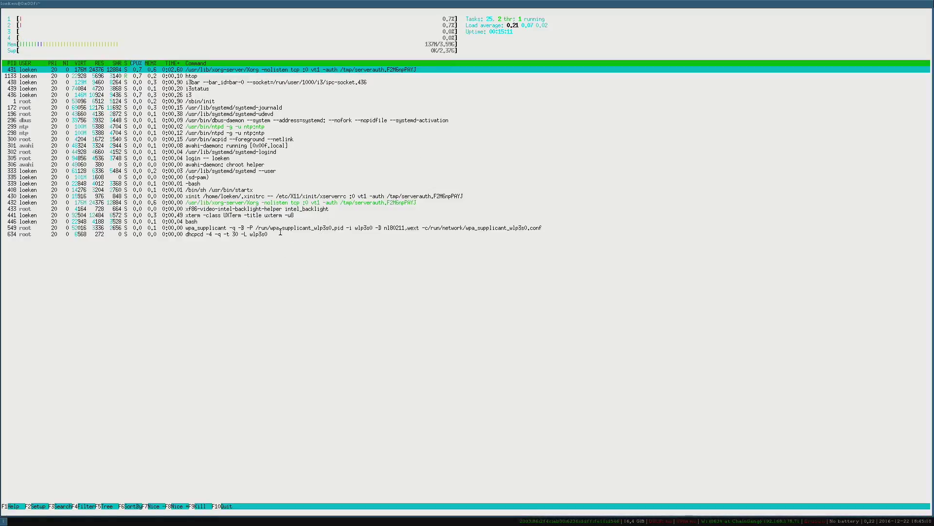
click(34, 104)
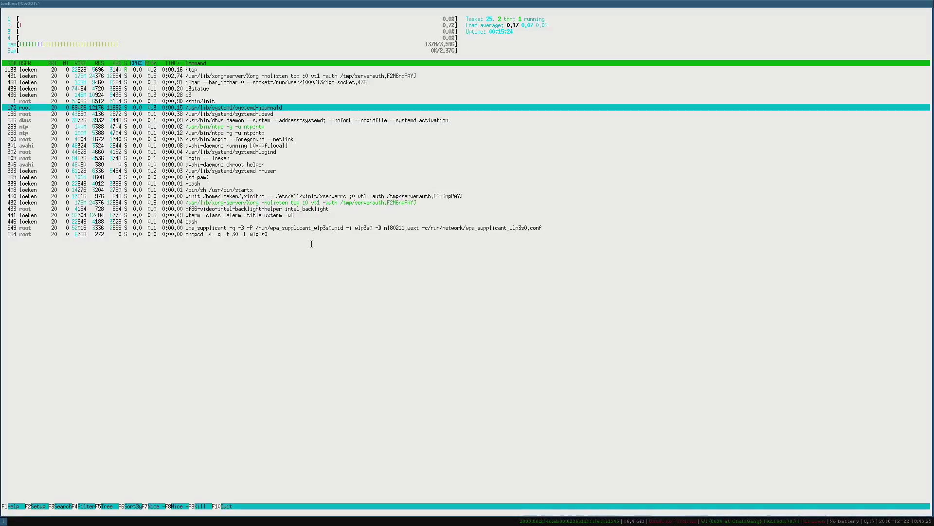
key(Up)
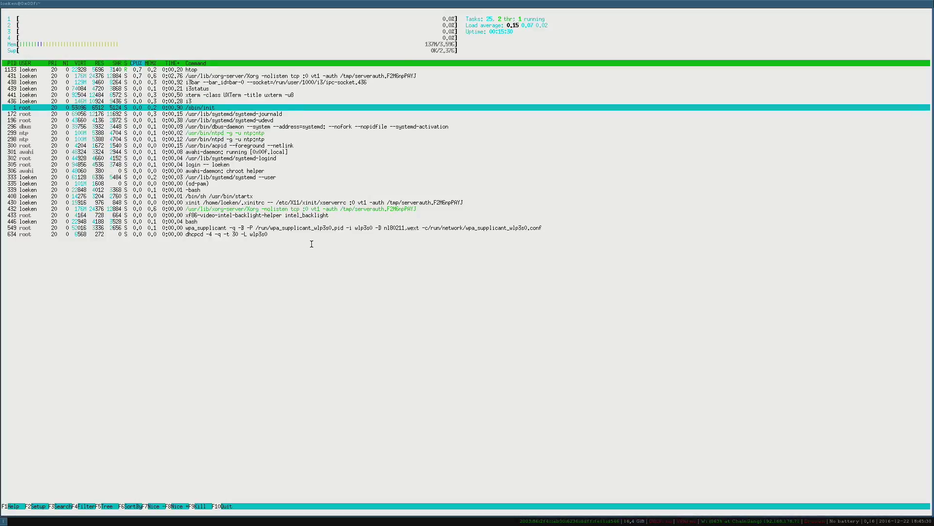
- Attempt sudo pacman -S terminator, try running terminator, and mark the key lookup error line
text(q)
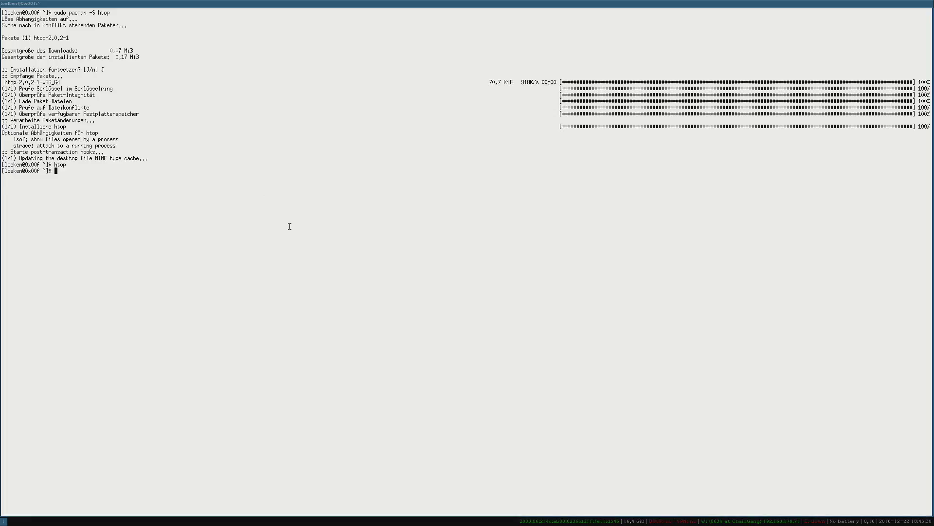
text(sudo pacman -S terminator)
key(Return)
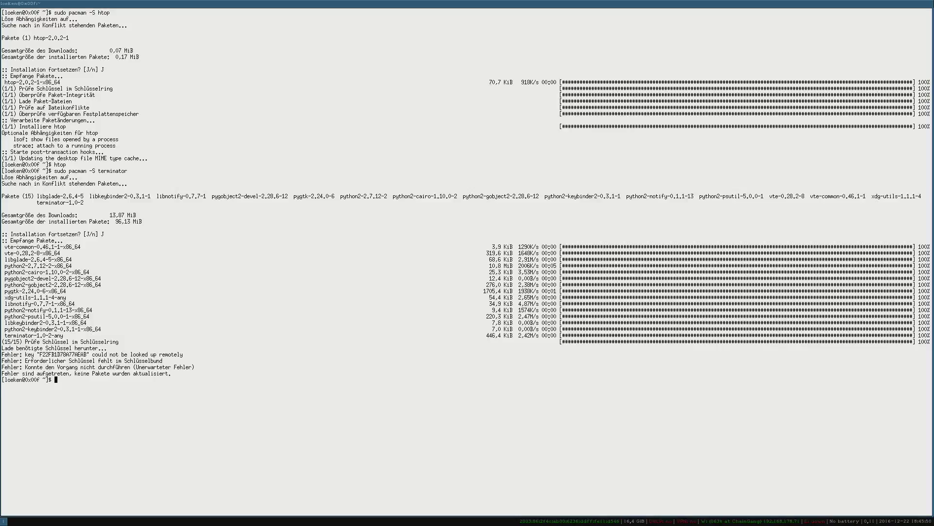
text(terminator)
key(Return)
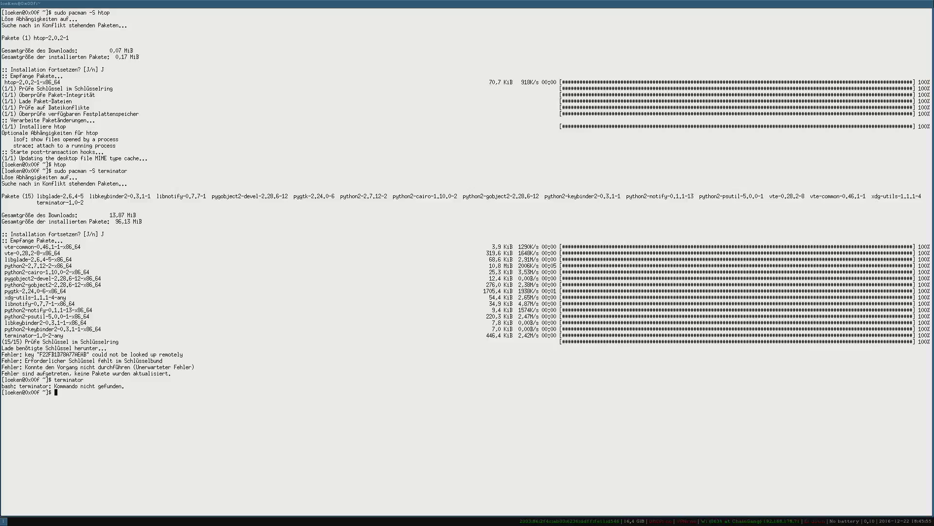
drag(191, 373, 1, 355)
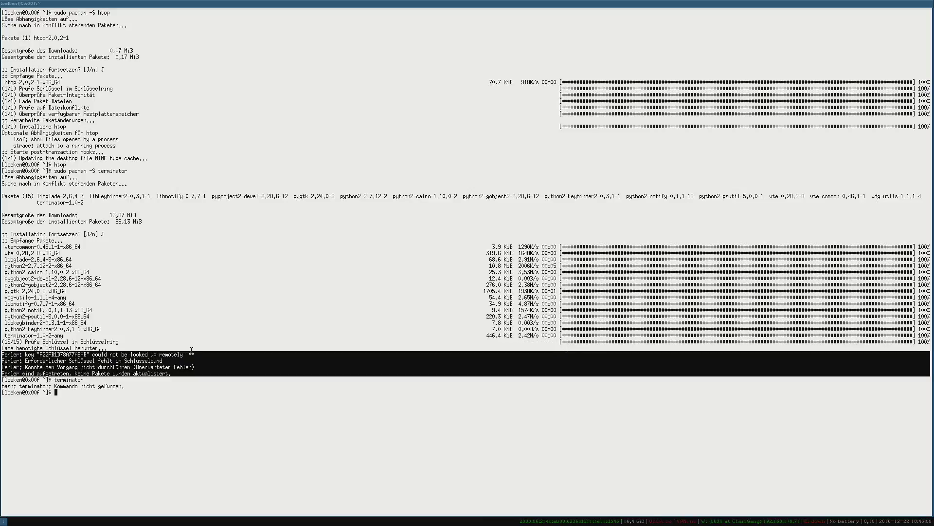
mouse_move(191, 352)
mouse_down()
mouse_move(12, 348)
mouse_move(2, 355)
mouse_move(21, 359)
mouse_move(2, 356)
mouse_move(188, 354)
mouse_up()
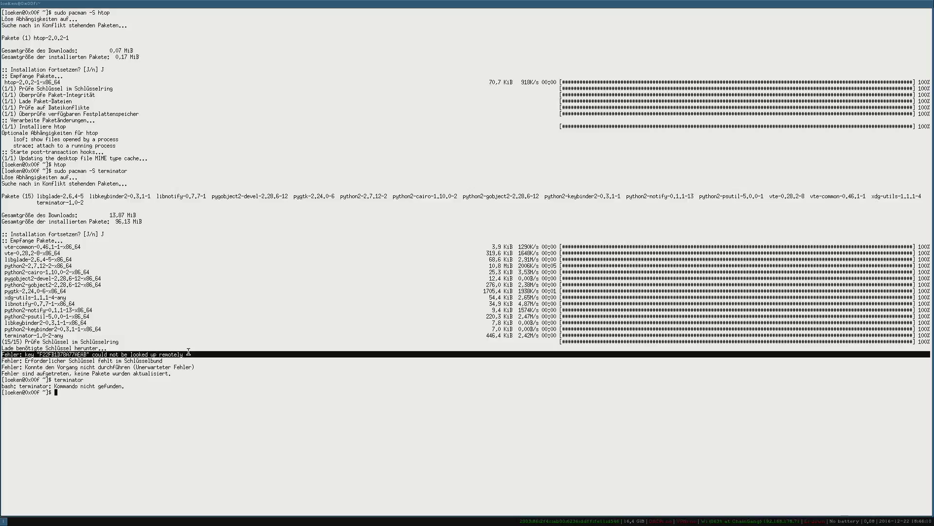
- Clear the terminal selection and launch Firefox from the shell
click(188, 351)
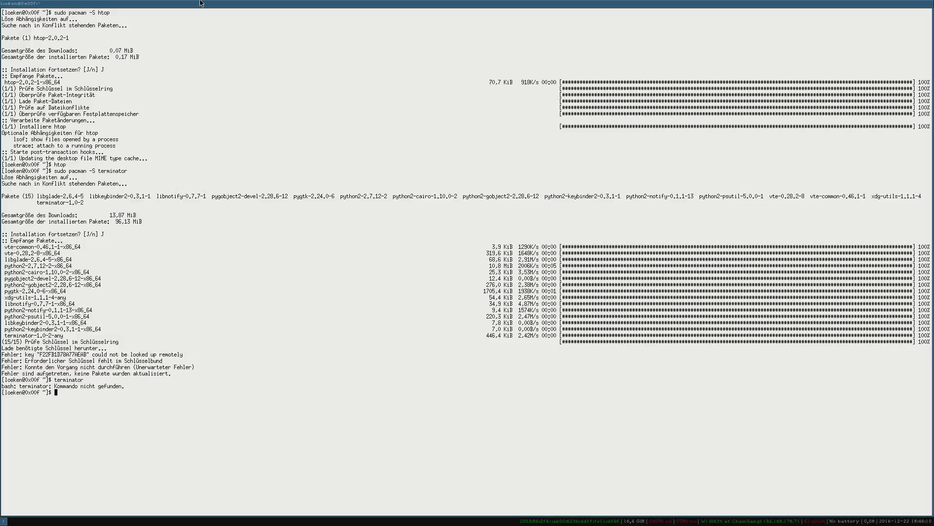
text(firefox)
key(Return)
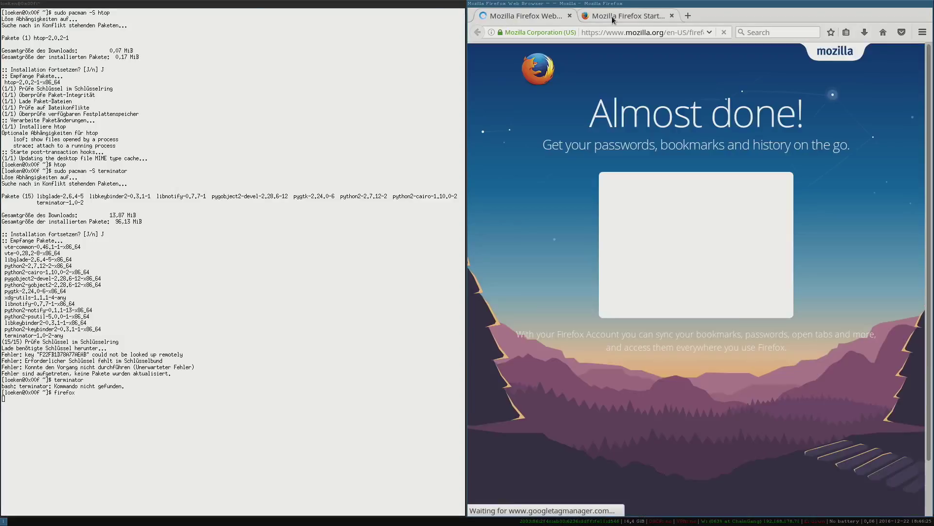
- Search the web for 'arch key could not be looked up remotely'
click(607, 31)
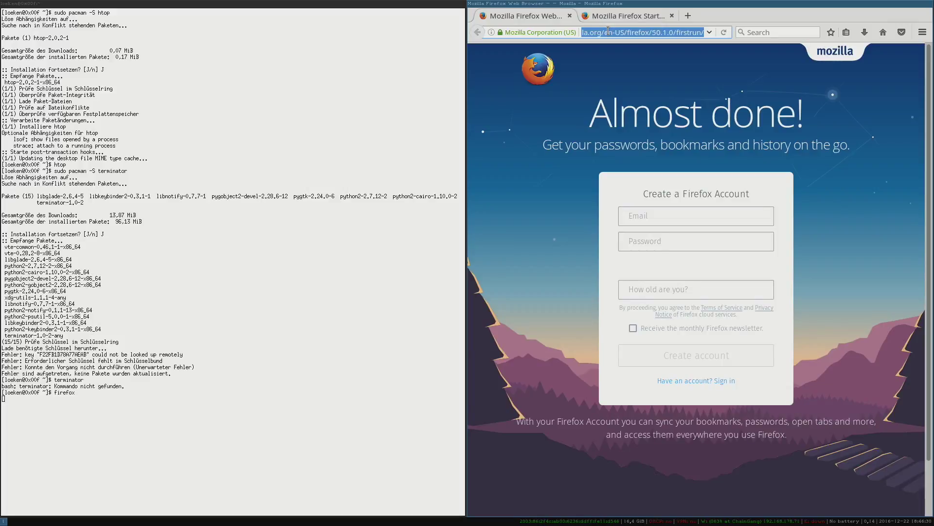
text(?)
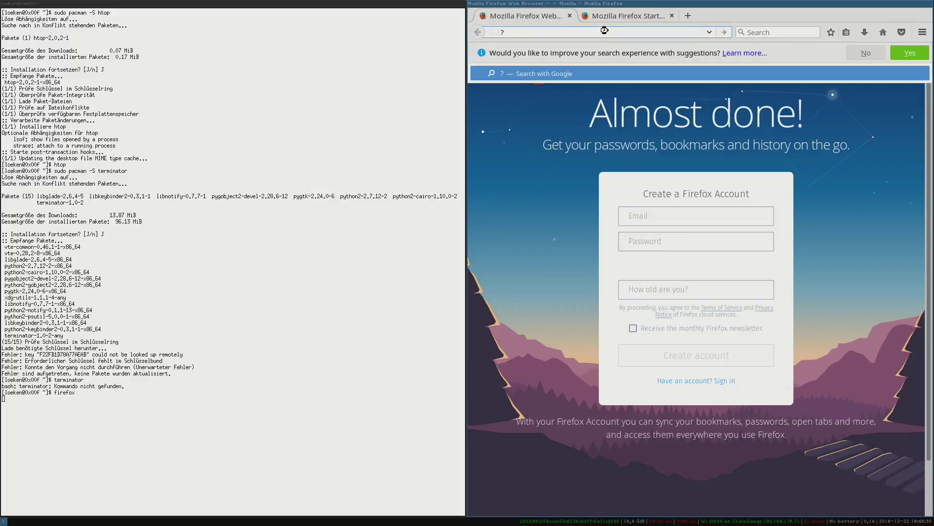
text( arch key c)
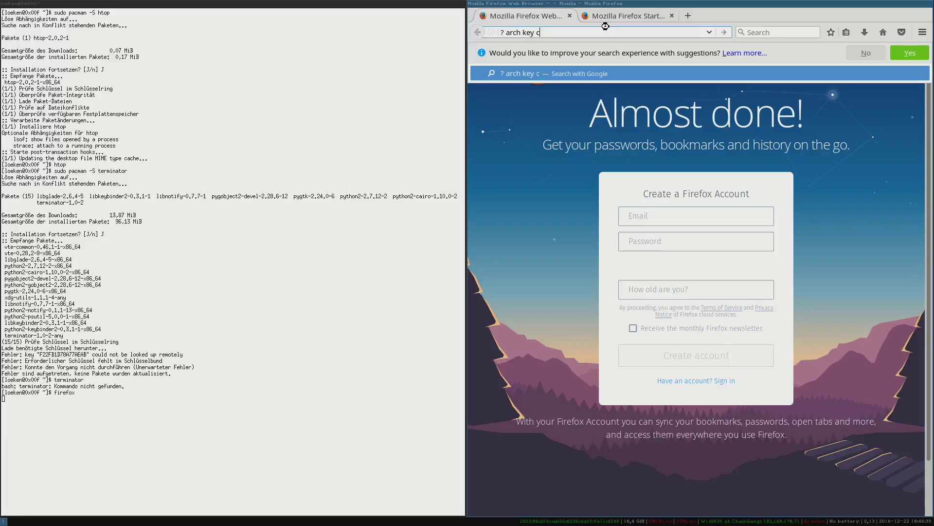
text(ould not be looked)
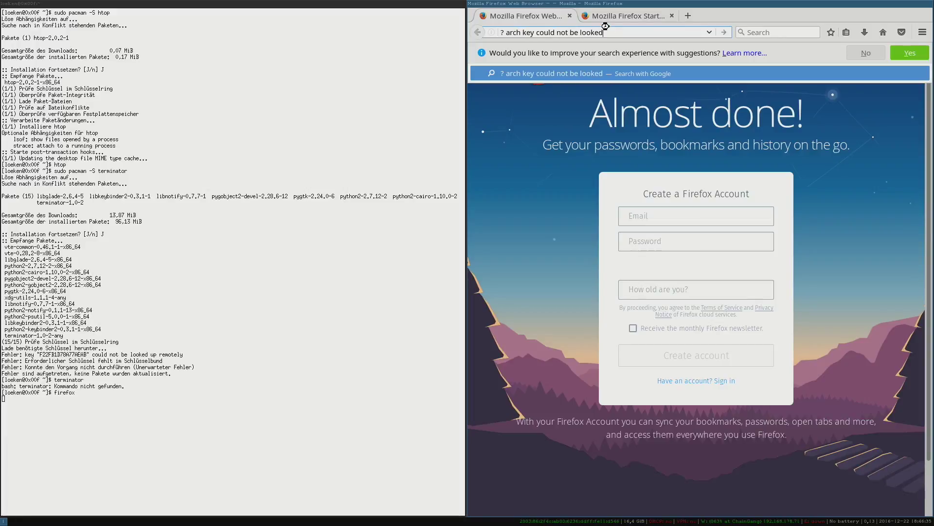
text( up remotely)
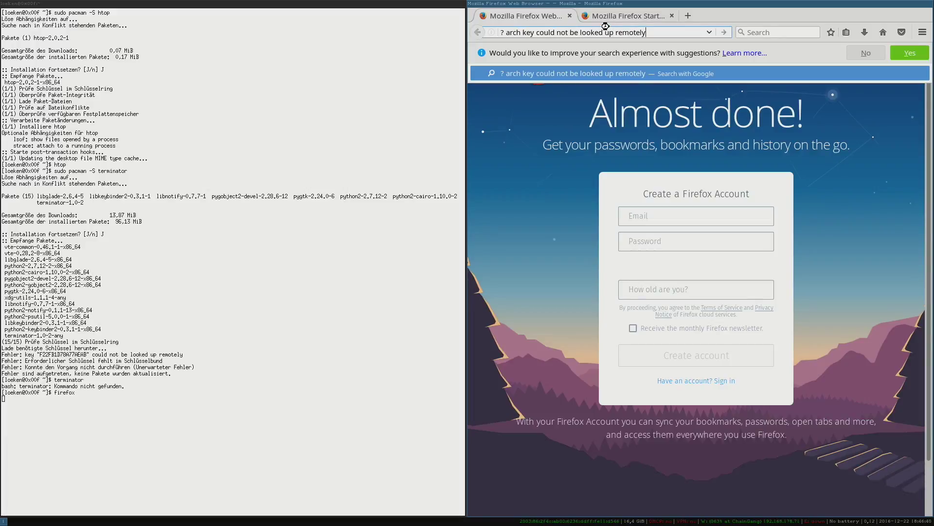
key(Return)
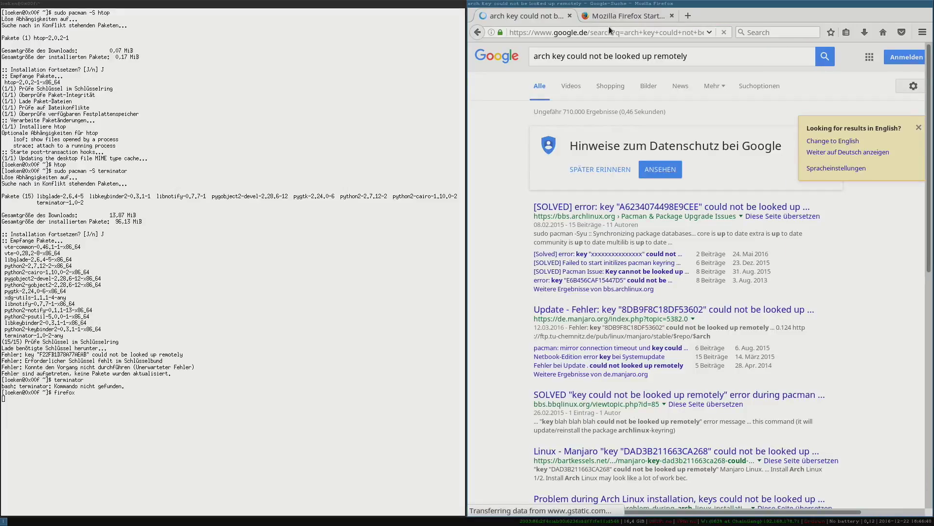
- Open the solved Arch forum result and scroll down to post #14
click(622, 210)
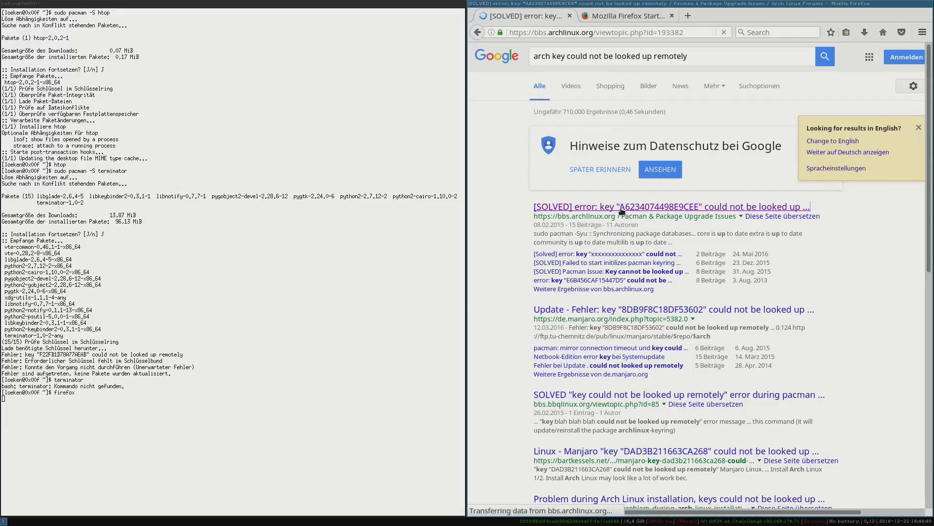
scroll(602, 280, down, 10)
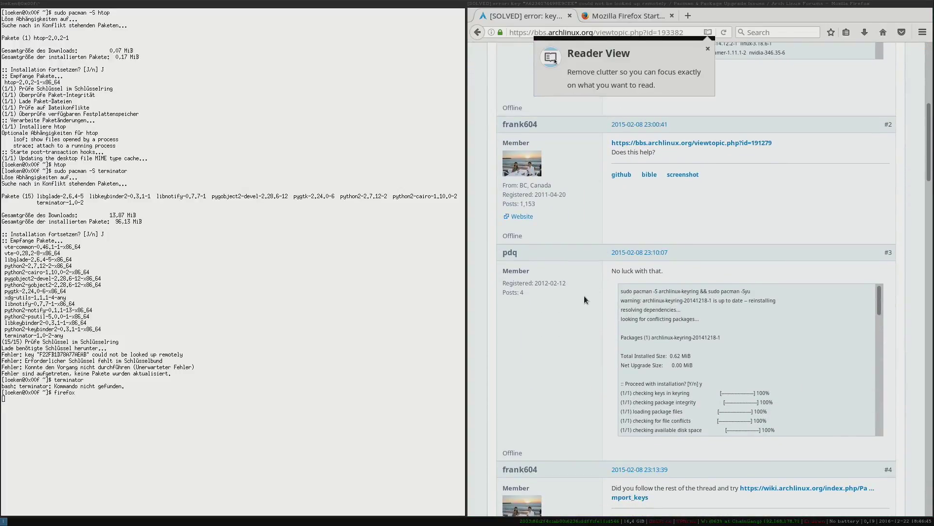
scroll(585, 300, down, 2)
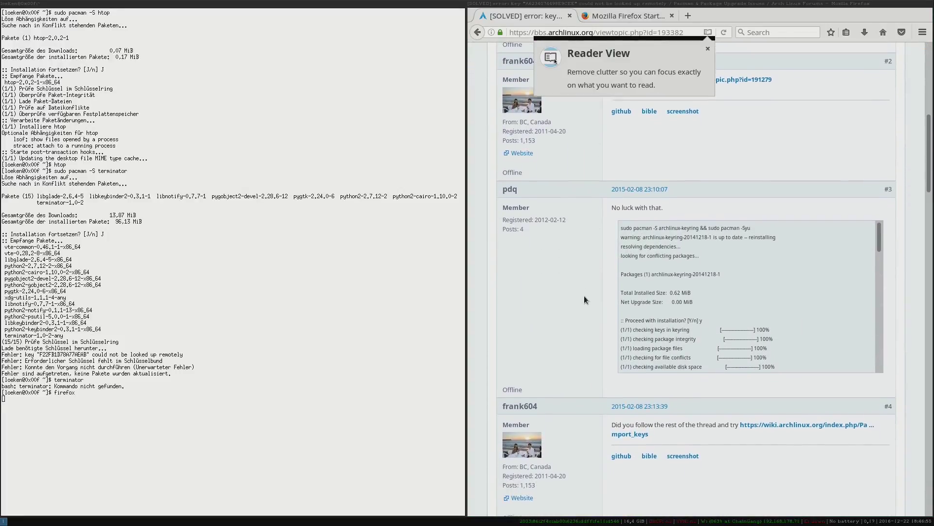
scroll(585, 300, down, 8)
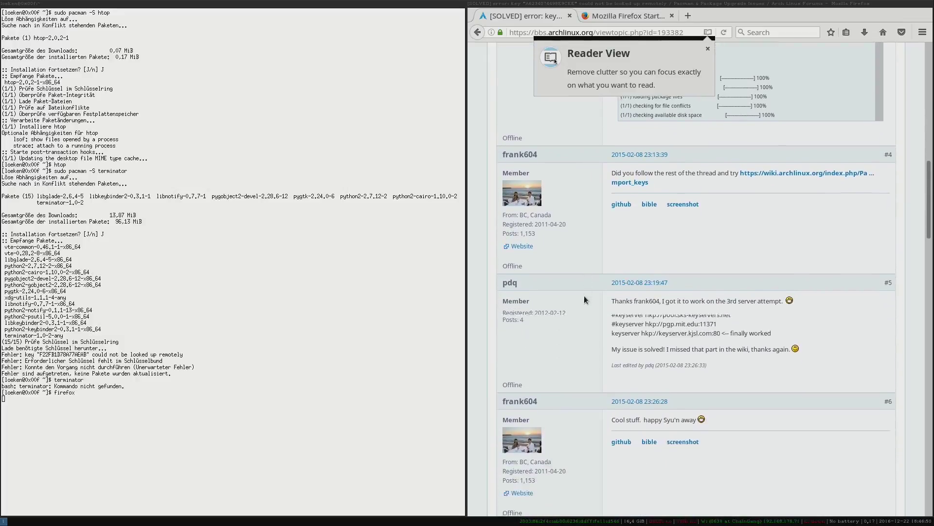
scroll(584, 296, down, 4)
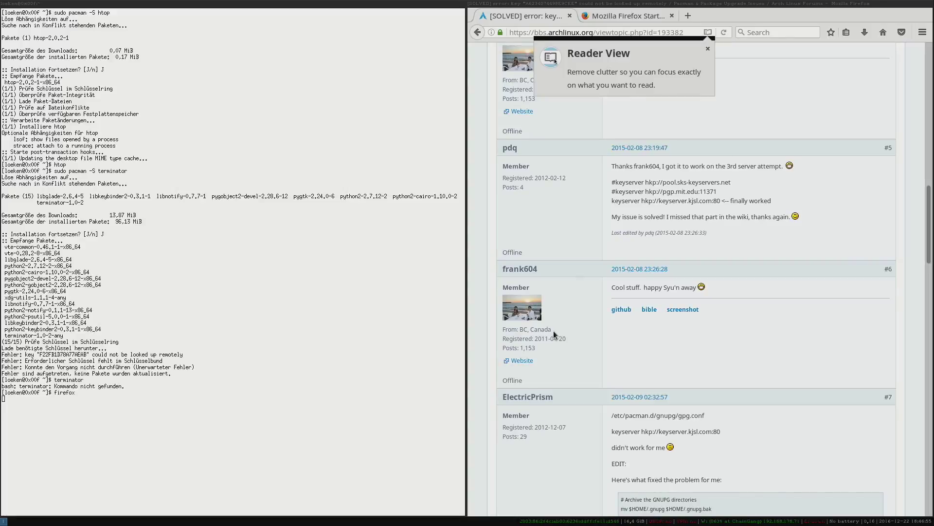
scroll(616, 331, down, 7)
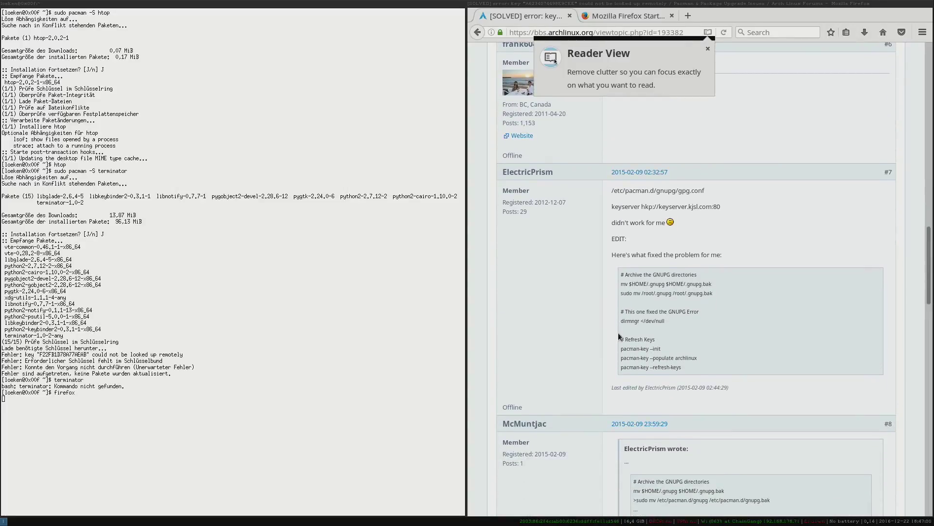
scroll(618, 331, down, 18)
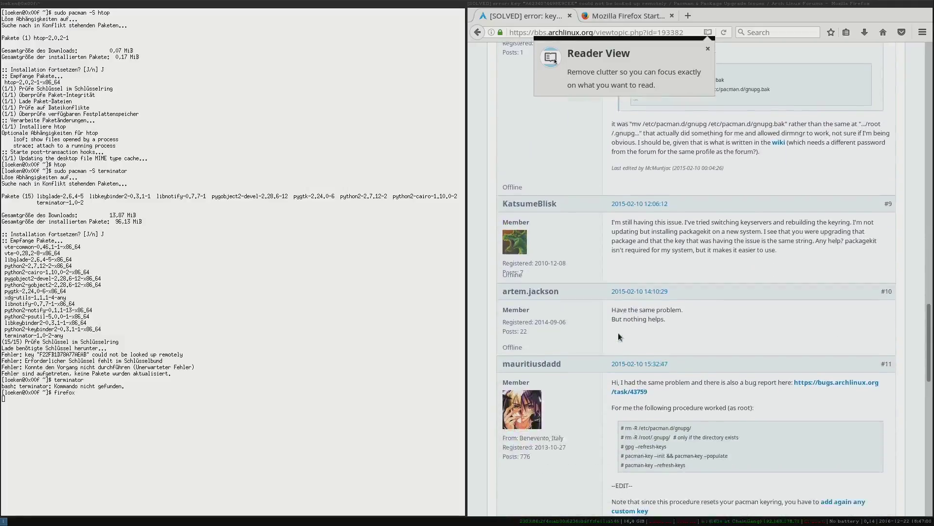
scroll(618, 333, down, 7)
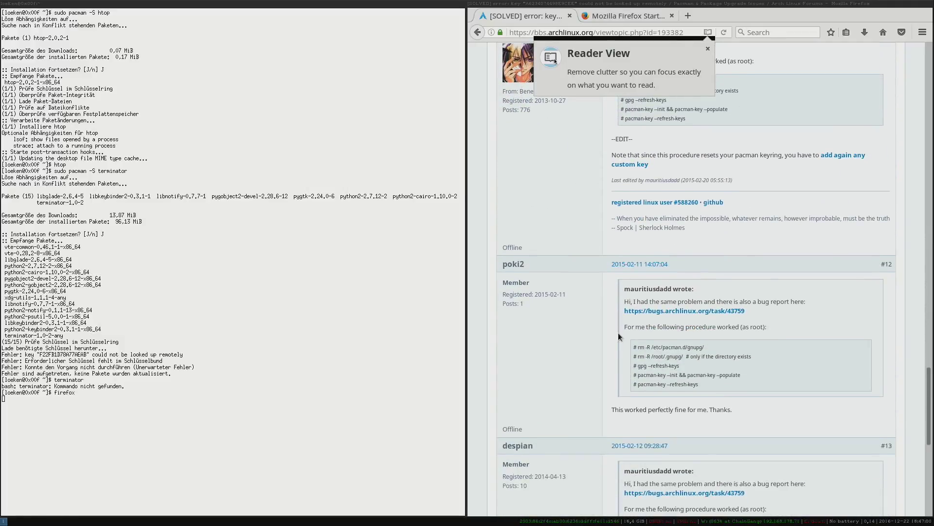
scroll(618, 333, up, 1)
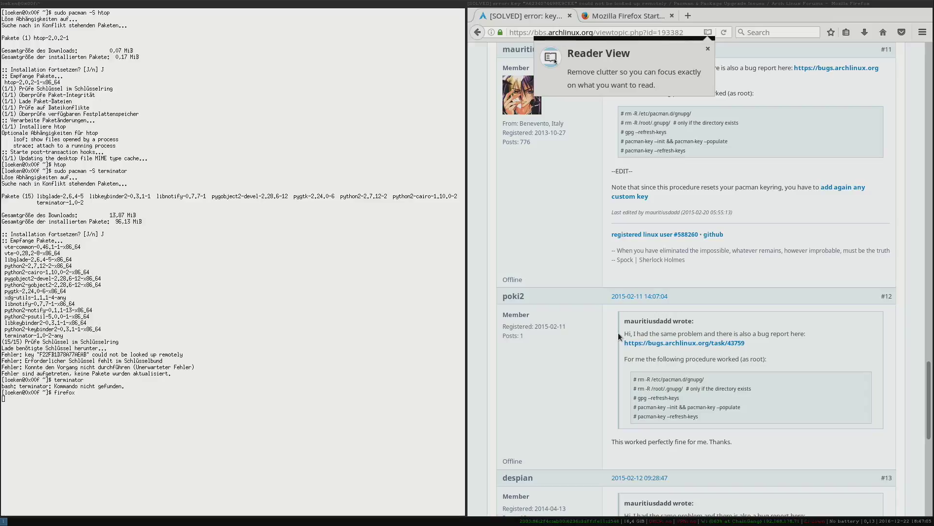
scroll(618, 332, down, 15)
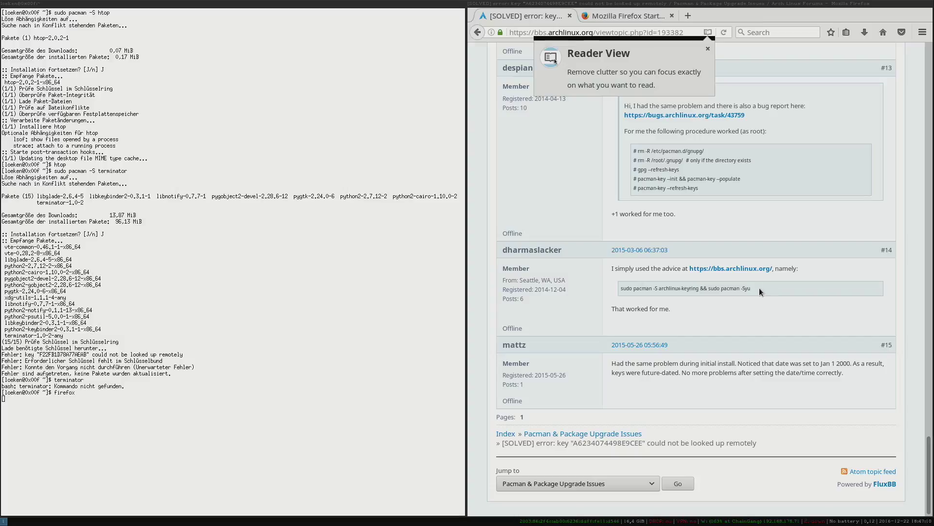
- Select the 'sudo pacman -S archlinux-keyring' command in post #14's code box
drag(759, 287, 625, 291)
click(635, 288)
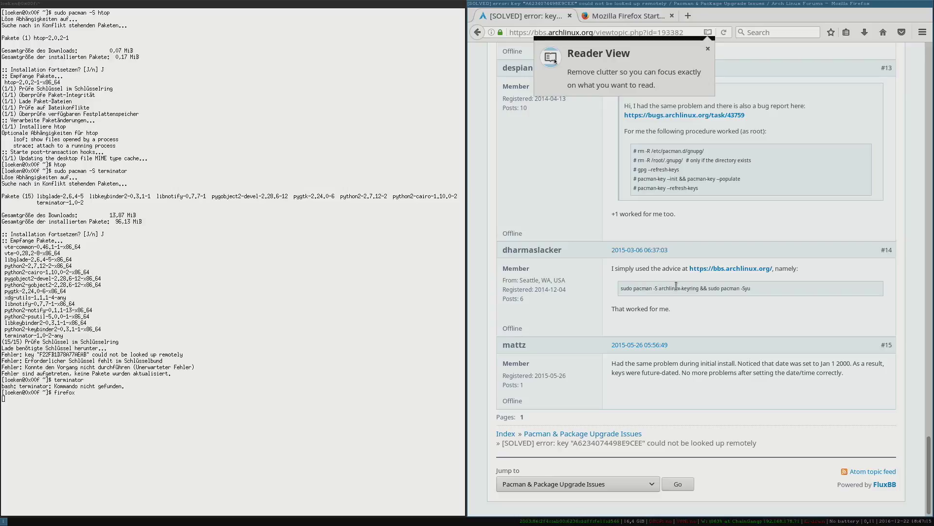
drag(700, 286, 619, 289)
key(ctrl+c)
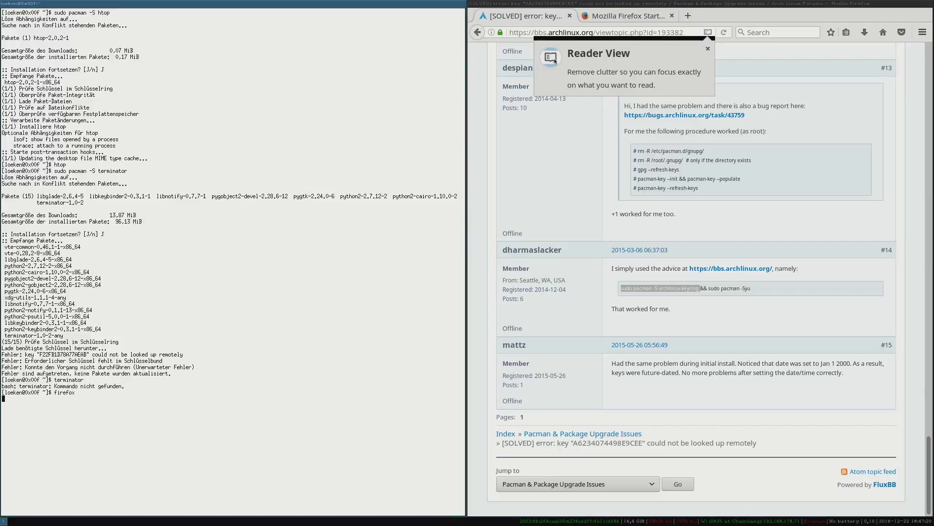
- In a new terminal, paste and run sudo pacman -S archlinux-keyring and confirm the reinstall
key(super+Return)
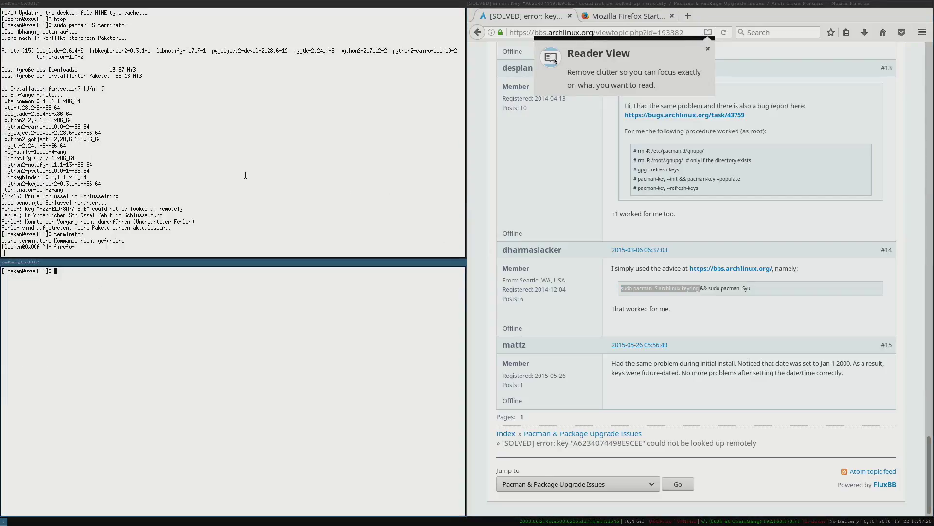
key(shift+Insert)
key(Return)
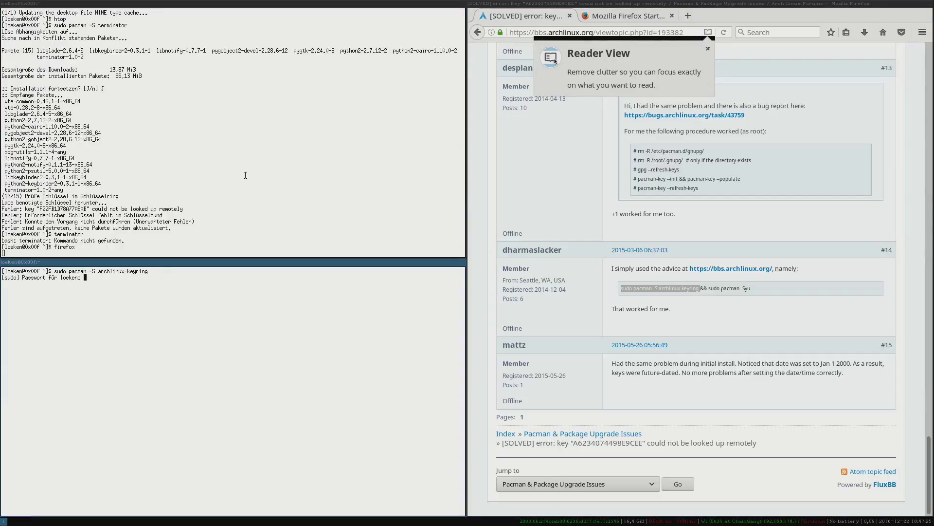
key(Return)
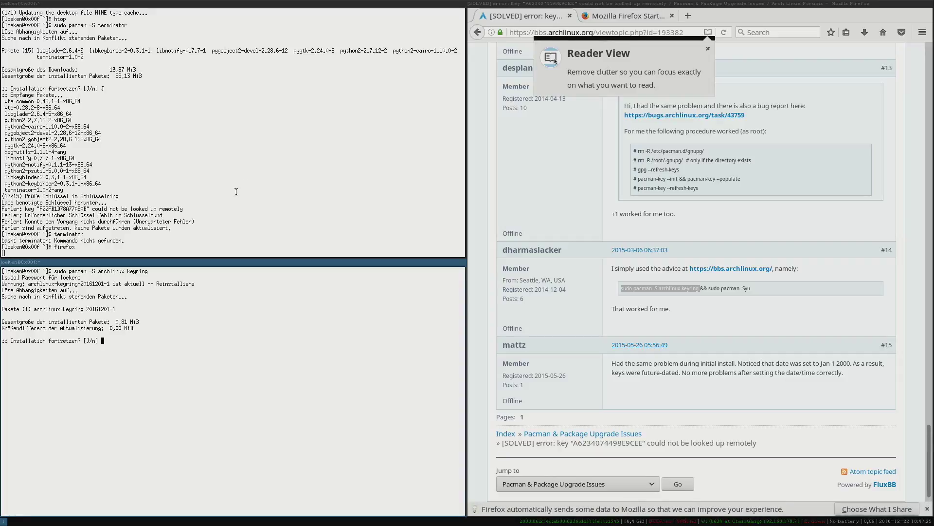
text(J)
key(Return)
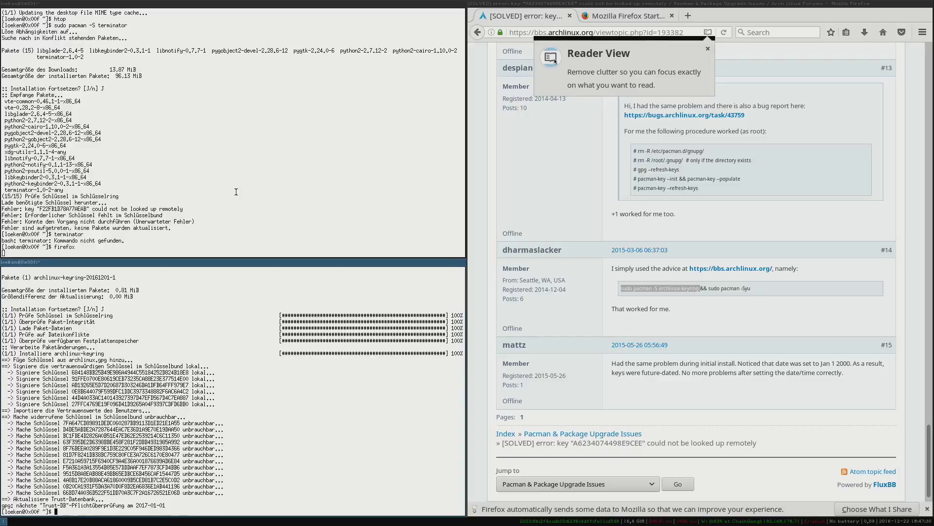
- Run a full sudo pacman -Syu system update, then install terminator with sudo pacman -S terminator
text(sudo pacman -Syu)
key(Return)
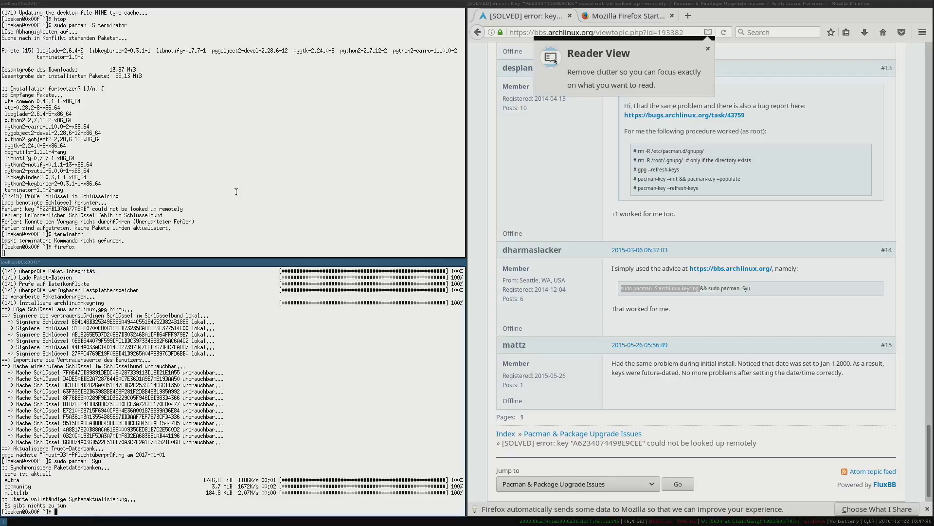
text(sudo t)
key(BackSpace)
text(pacman -S terminator)
key(Return)
text(J)
key(Return)
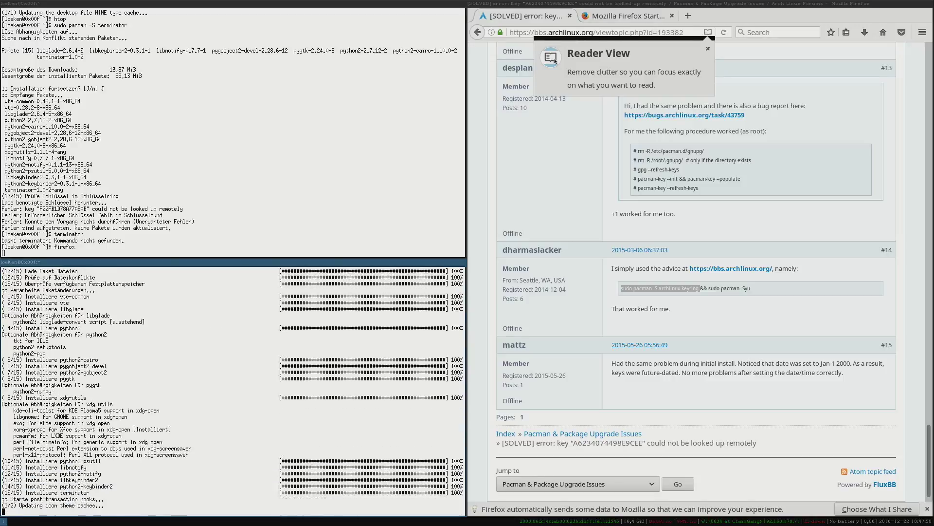
- Test-launch Terminator, stop it and Firefox with Ctrl+C, and exit the upper terminal
text(terminator)
key(Return)
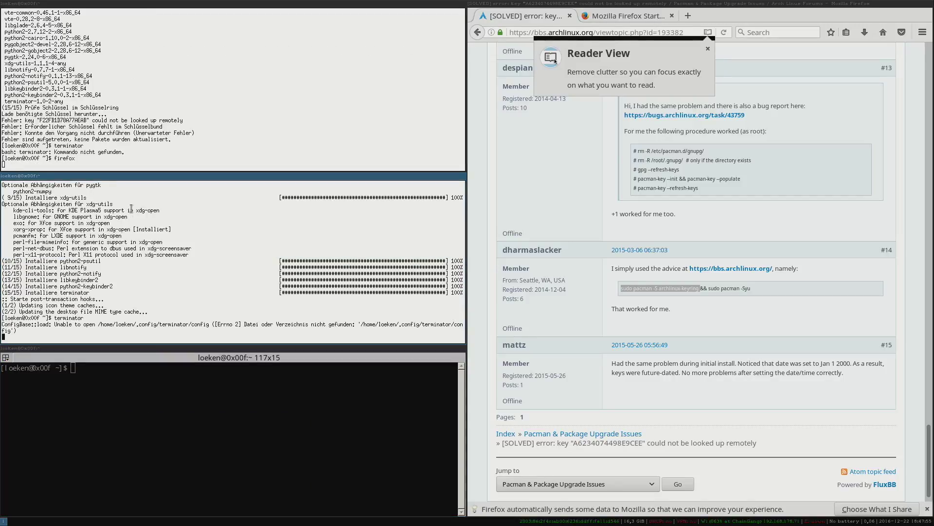
key(ctrl+c)
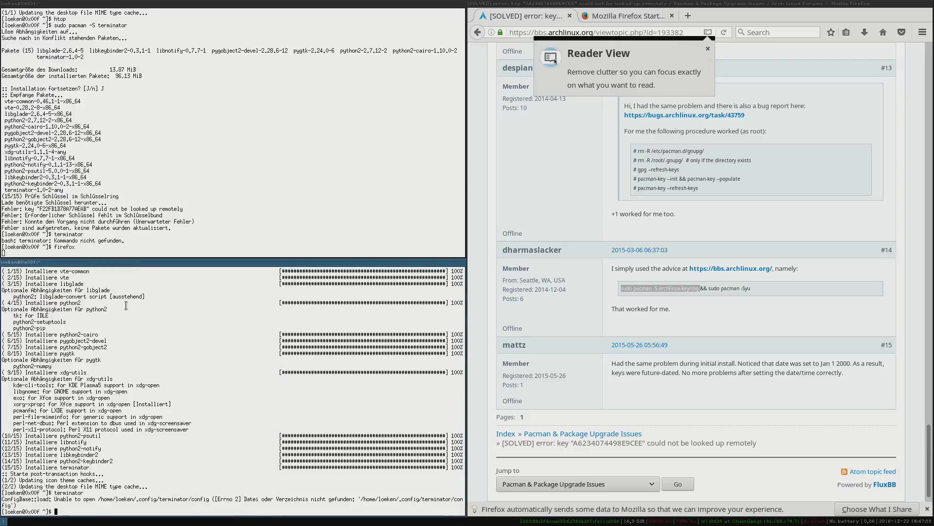
key(ctrl+c)
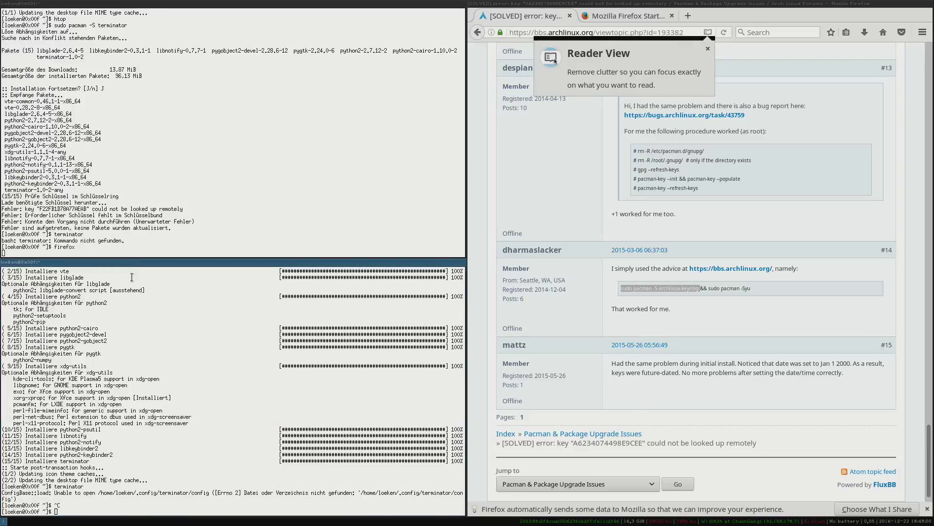
key(ctrl+c)
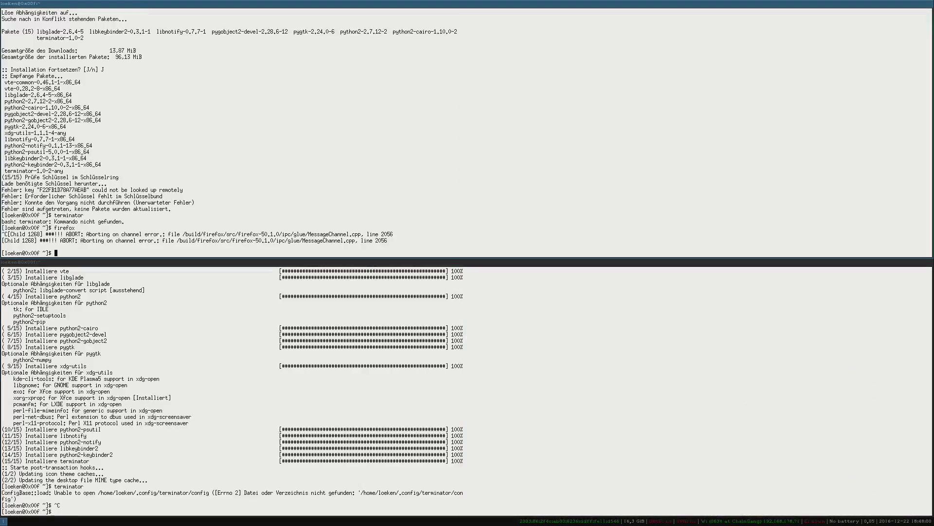
key(ctrl+l)
text(exit)
key(Return)
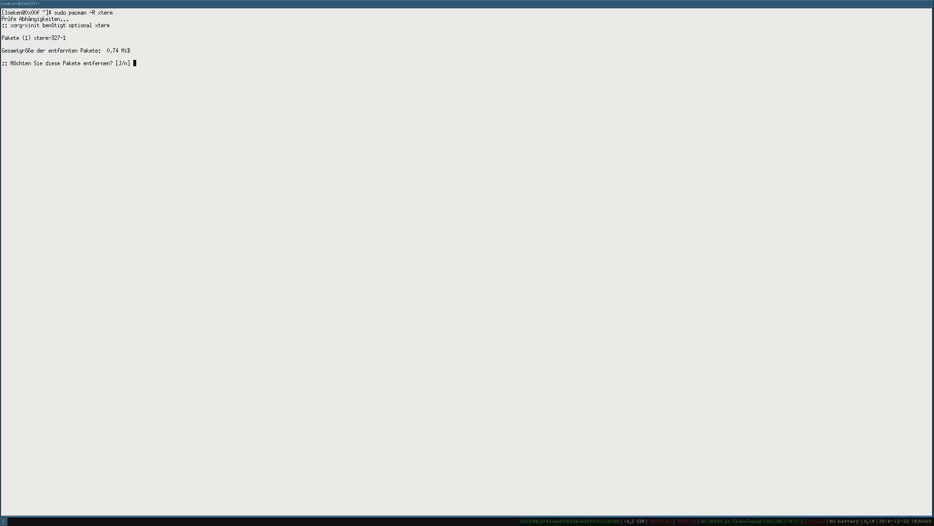
- Confirm removal of the xterm-327-1 package with J
text(J)
key(Return)
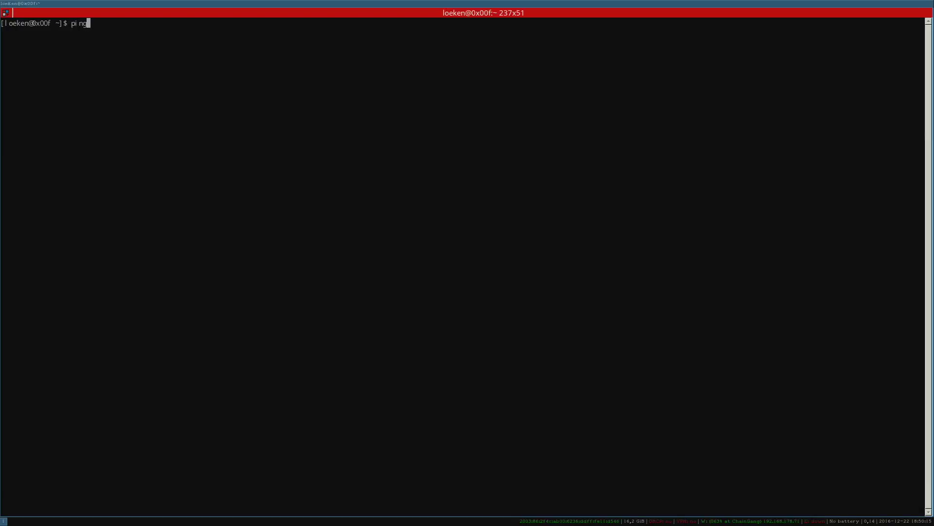
text(google.de)
key(Return)
key(ctrl+c)
key(ctrl+l)
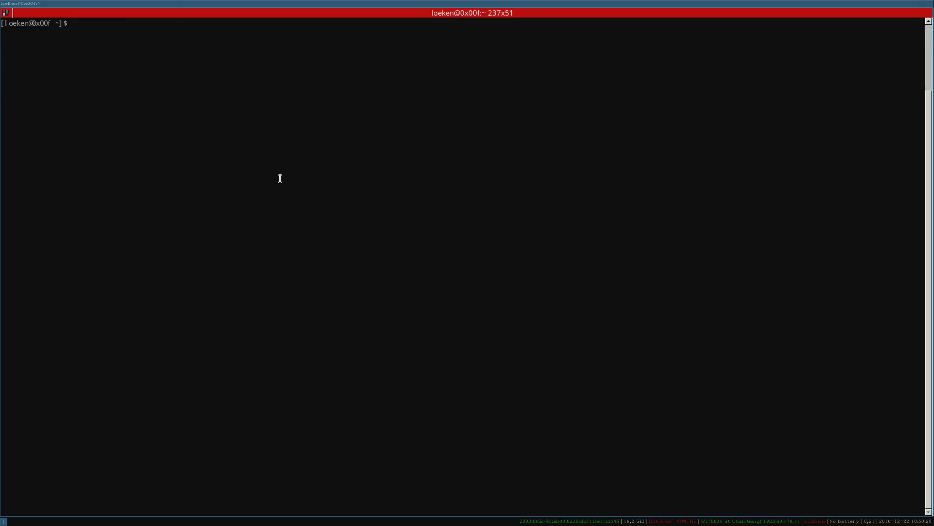
right_click(277, 94)
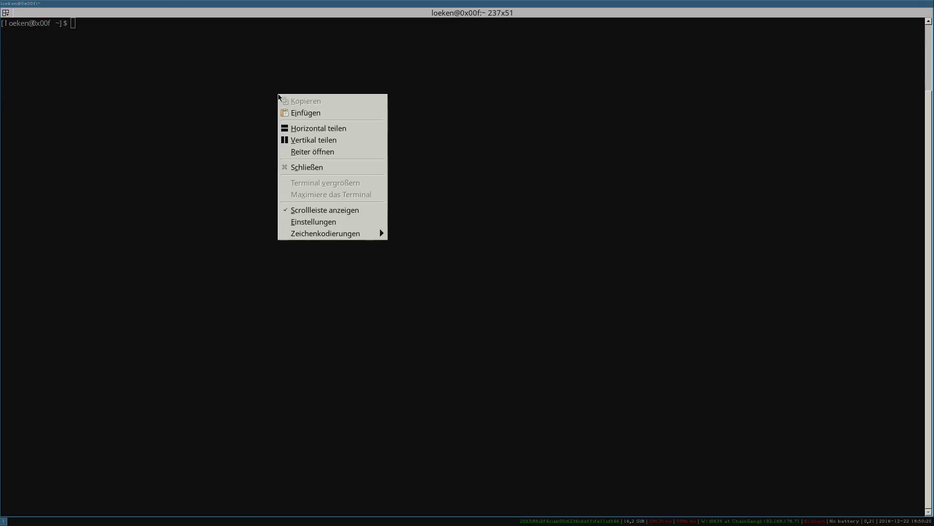
click(299, 129)
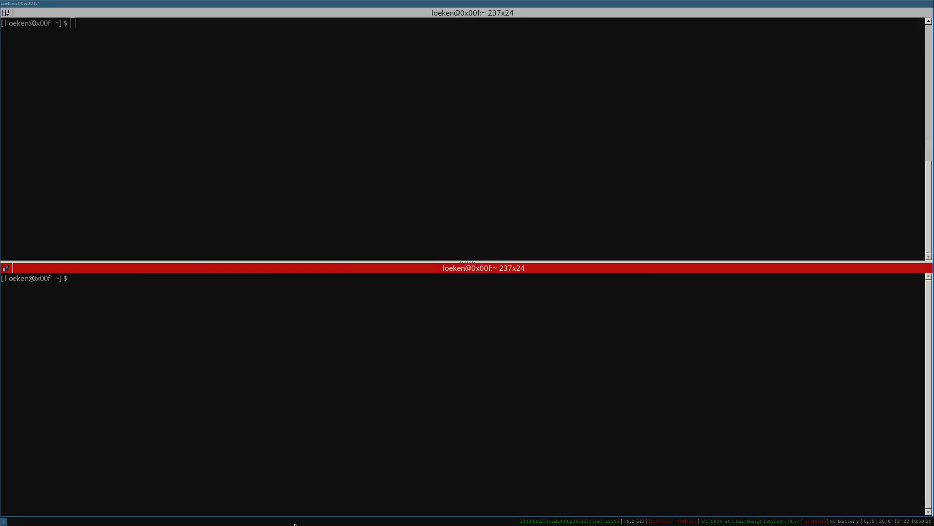
right_click(364, 109)
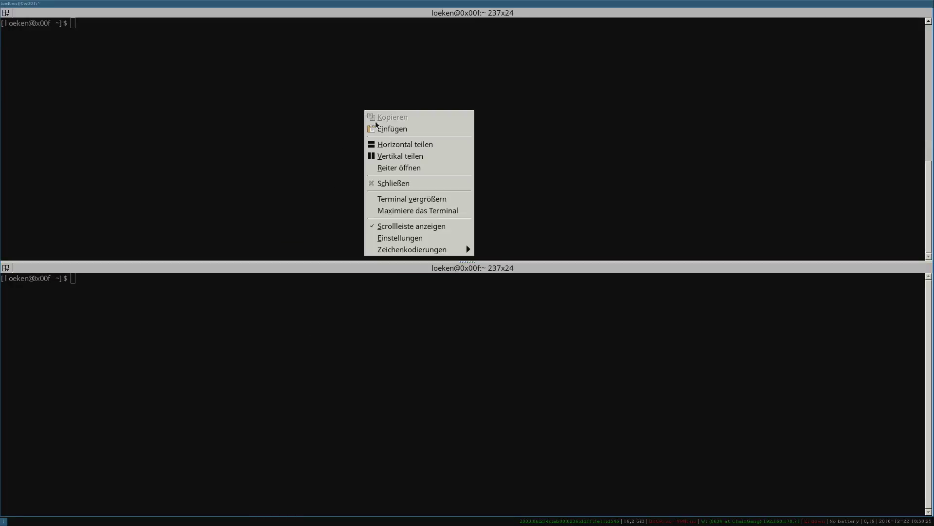
click(407, 155)
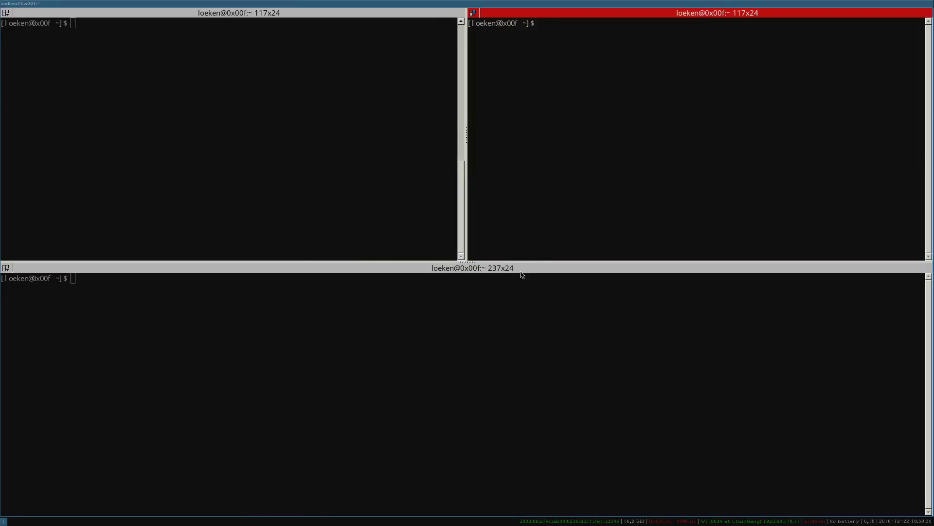
drag(409, 134, 605, 101)
click(616, 102)
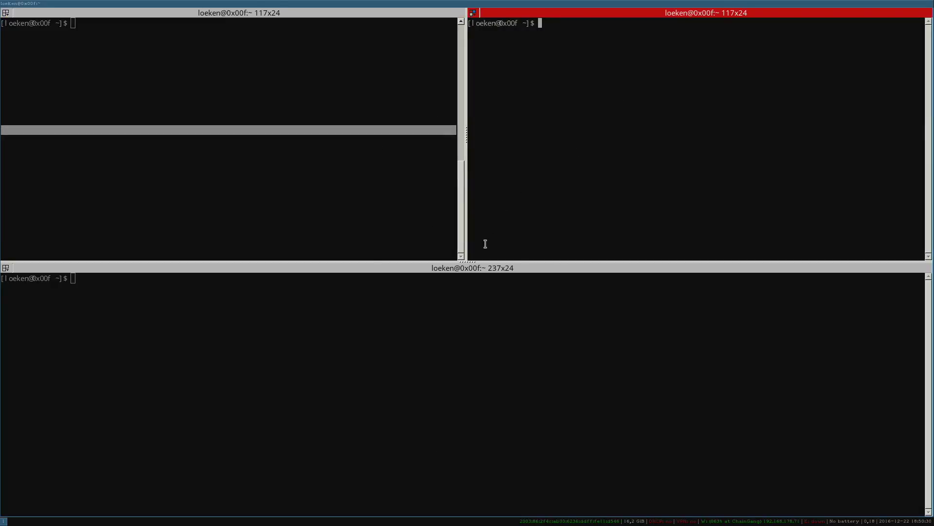
mouse_move(466, 239)
mouse_down()
mouse_move(480, 237)
mouse_move(405, 243)
mouse_move(471, 229)
mouse_up()
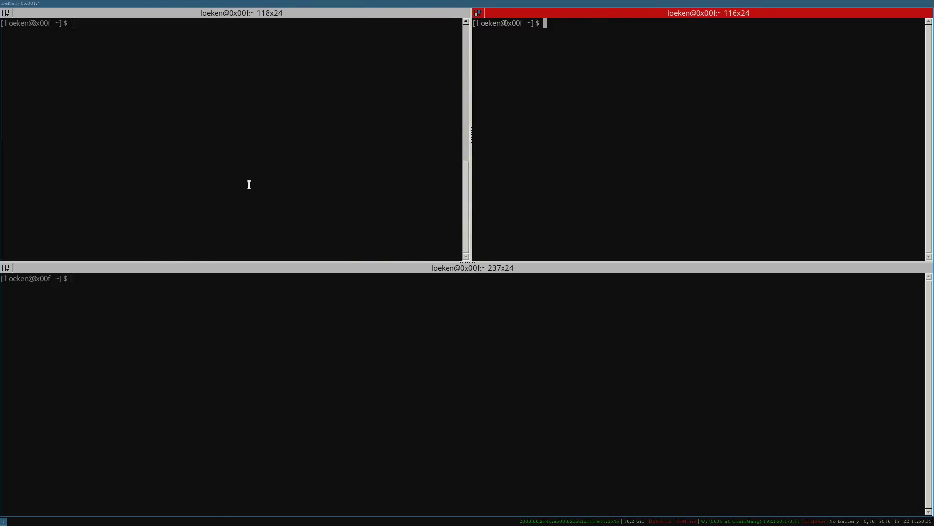
key(ctrl+shift+w)
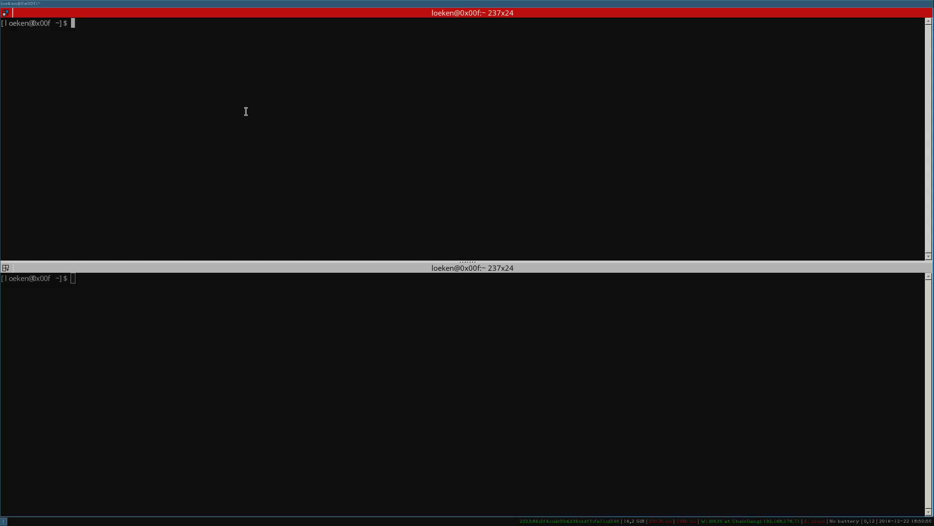
key(Return)
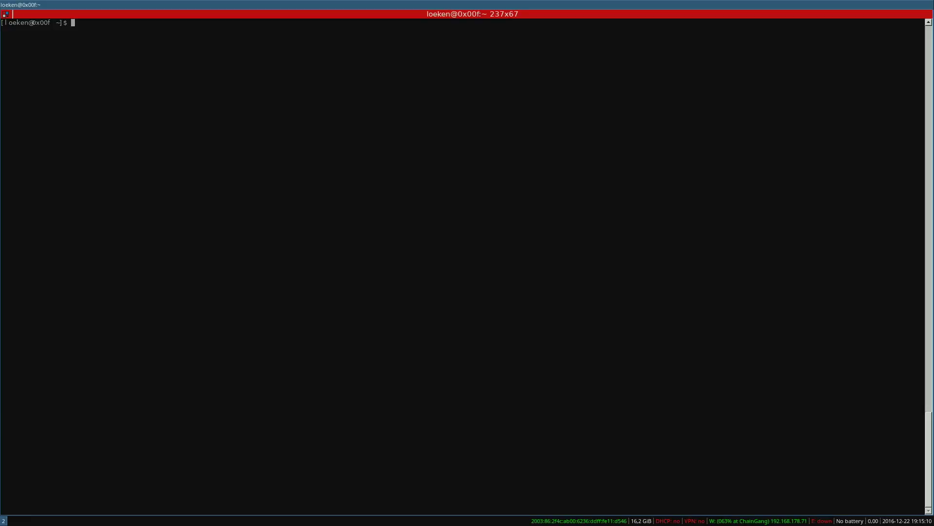
- Run pacman -S ttf-dejavu without root, which is refused
text(pacman)
key(Left)
key(Left)
key(Left)
key(Left)
key(Right)
key(Right)
key(Right)
key(Right)
key(Left)
key(Left)
key(Left)
key(Left)
key(Right)
key(Right)
key(Right)
key(Right)
key(Left)
key(Left)
key(Left)
key(Left)
key(Left)
key(Left)
key(Right)
key(Right)
text(-S )
text(ttf)
text(-)
text(def)
text(avu)
key(Return)
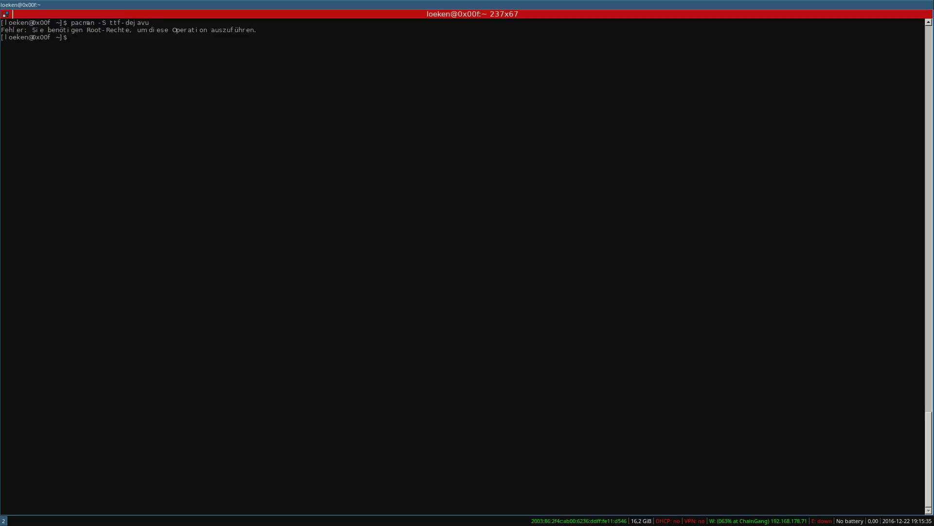
- Rerun the command with sudo to install ttf-dejavu-2.37-1, then select the package name
key(Up)
text(sudo)
key(Return)
key(Return)
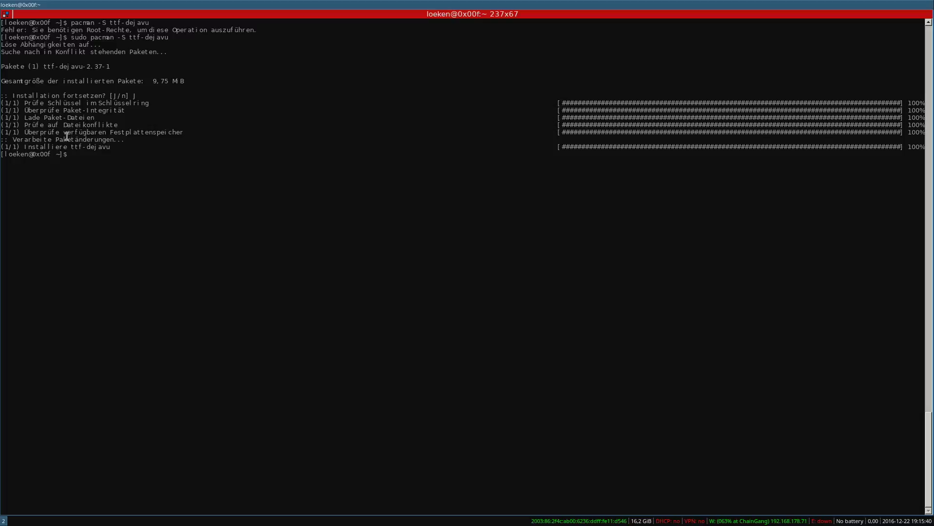
double_click(93, 146)
right_click(208, 122)
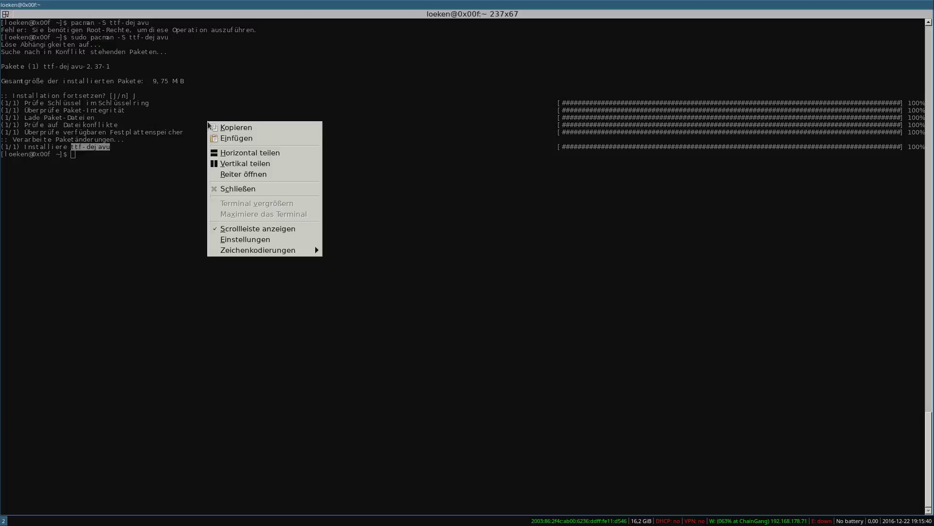
click(259, 240)
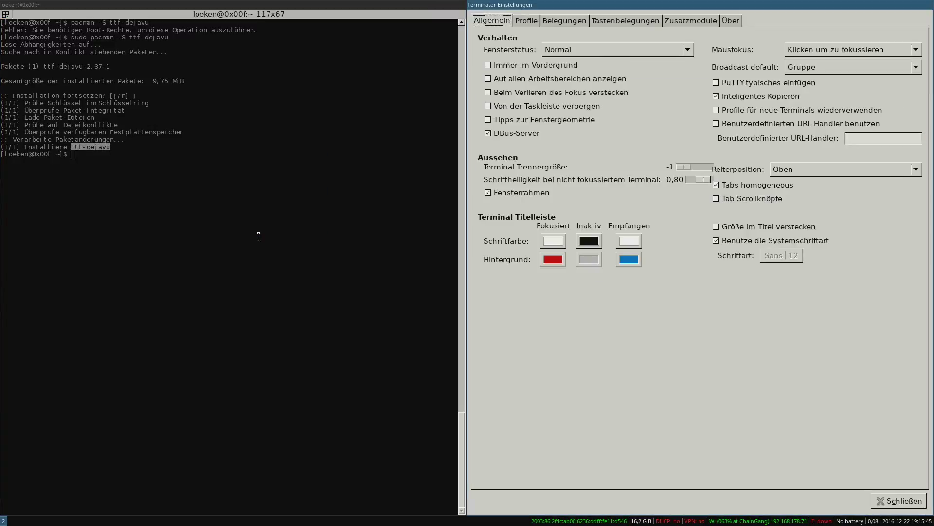
click(526, 21)
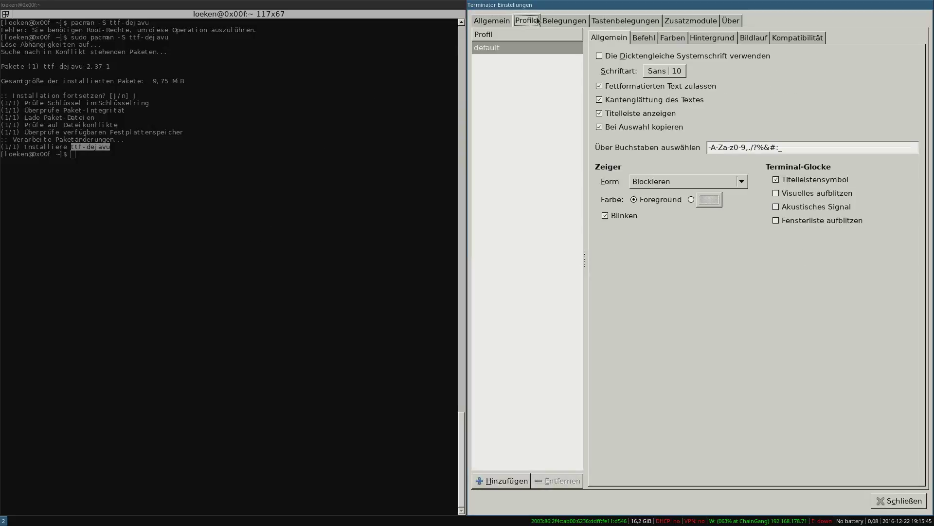
click(665, 71)
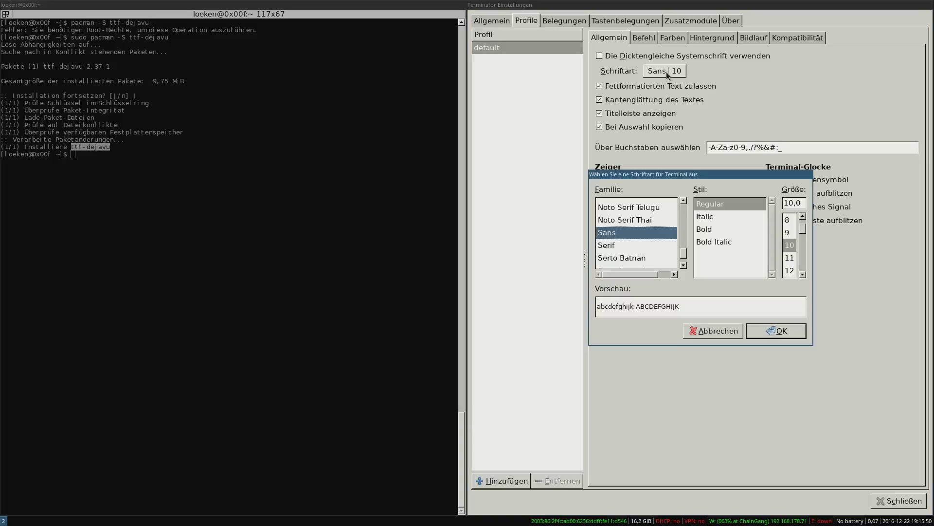
scroll(687, 259, up, 1)
drag(686, 259, 686, 218)
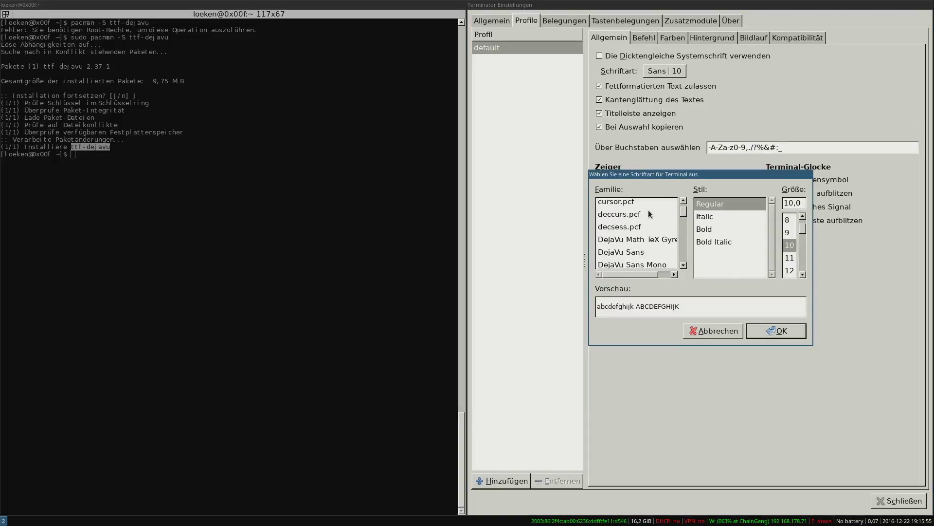
click(606, 251)
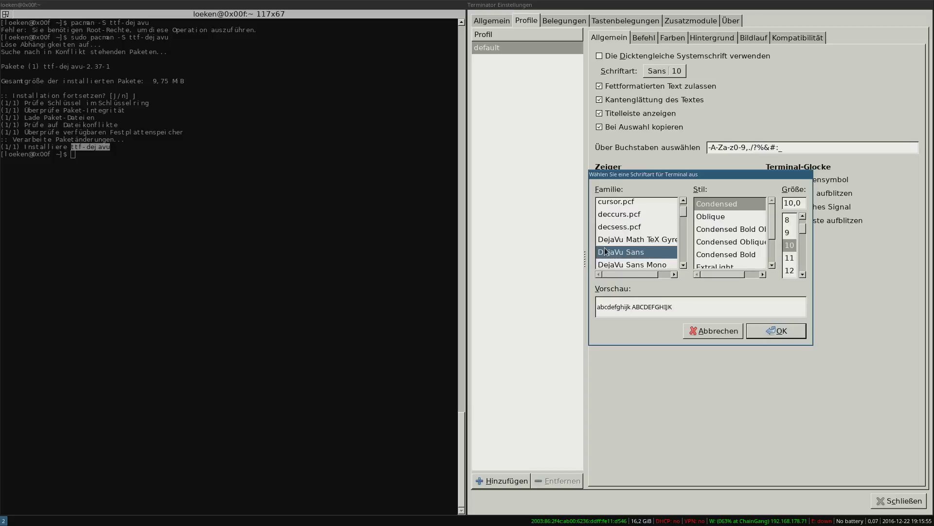
click(778, 333)
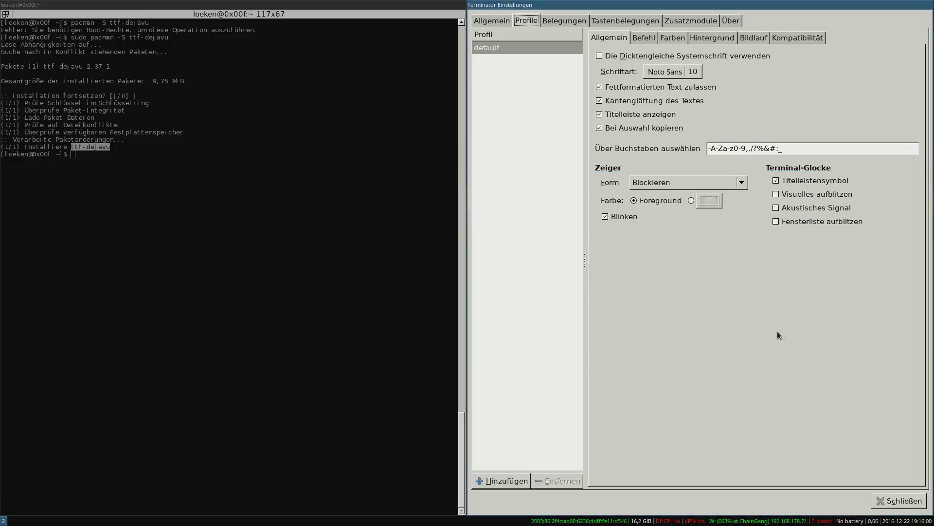
- Reselect DejaVu Sans ExtraLight 10 in the font chooser and close the preferences window
click(701, 73)
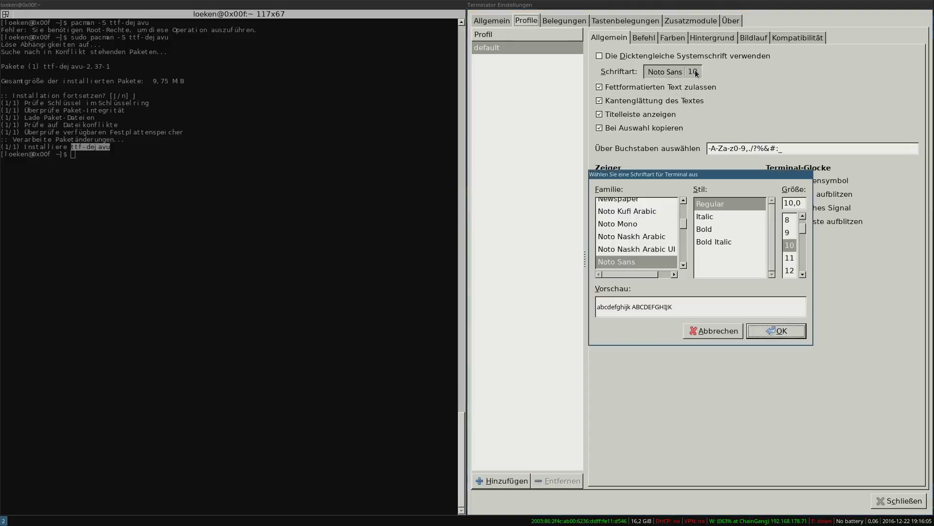
drag(684, 227, 681, 217)
click(626, 231)
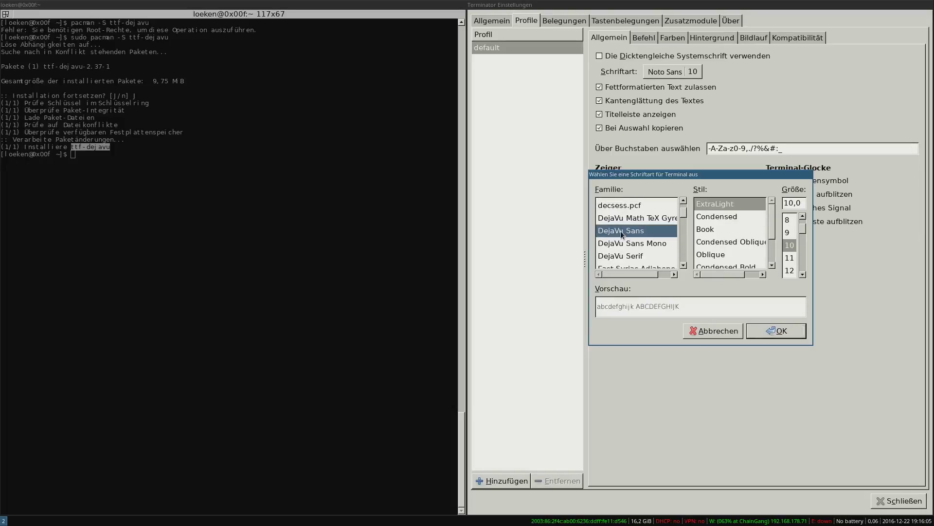
click(778, 330)
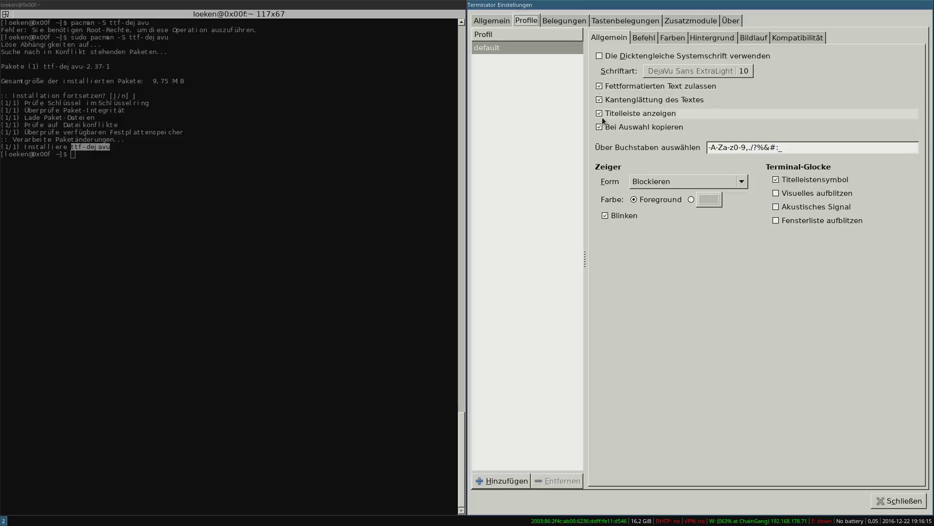
click(891, 498)
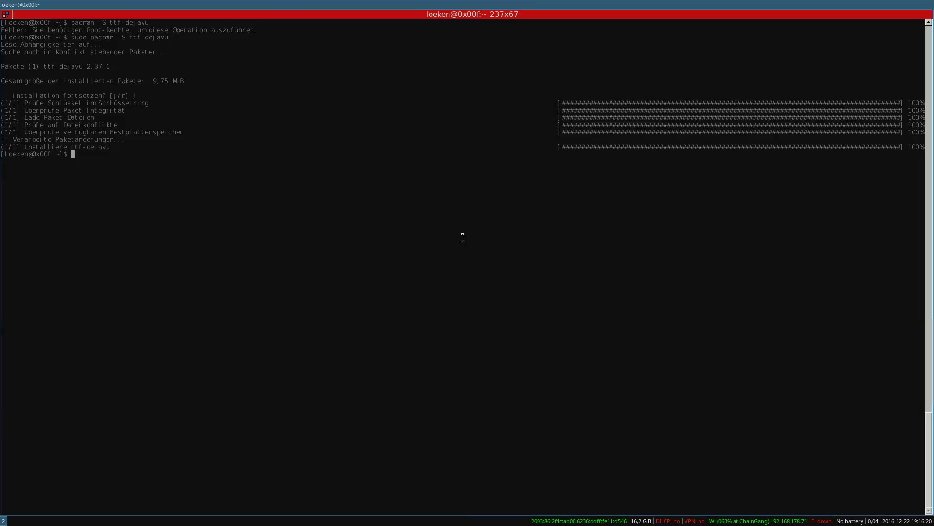
- Cancel the half-typed pacman command and exit the shell to close the terminal
text(pacman)
key(ctrl+c)
text(exit)
key(Return)
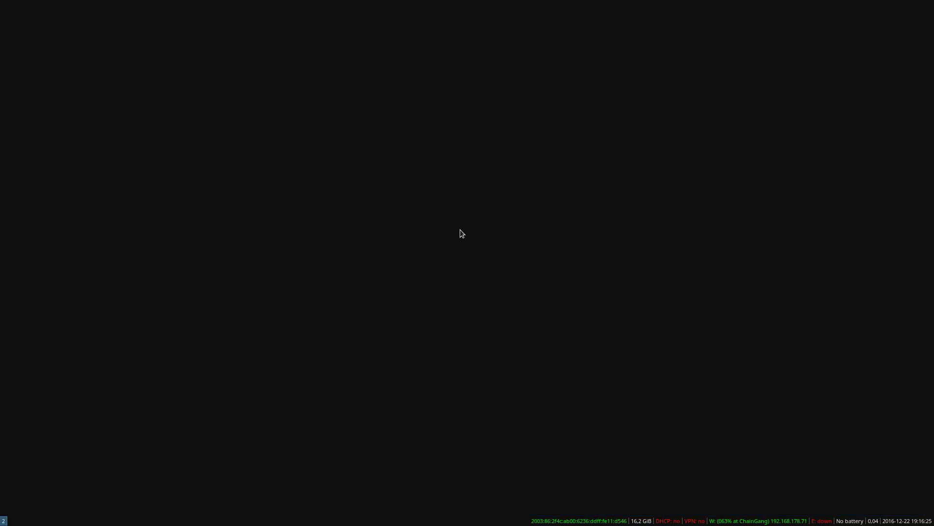
- Open a new terminal window with Mod+Enter and cancel a started pacman command
key(super+Return)
text(pacman)
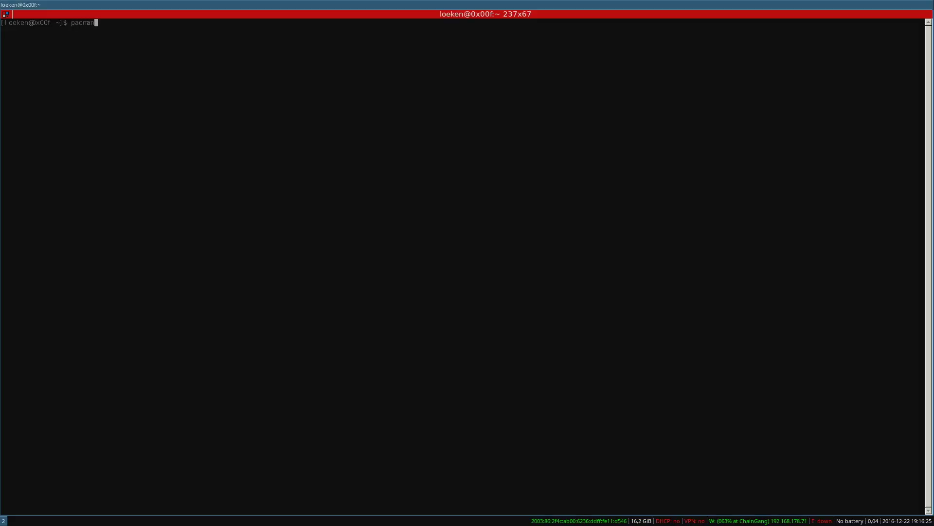
key(Left)
key(ctrl+c)
- In the Profile preferences, tick 'Die Dicktengleiche Systemschrift verwenden' and close the window
right_click(392, 186)
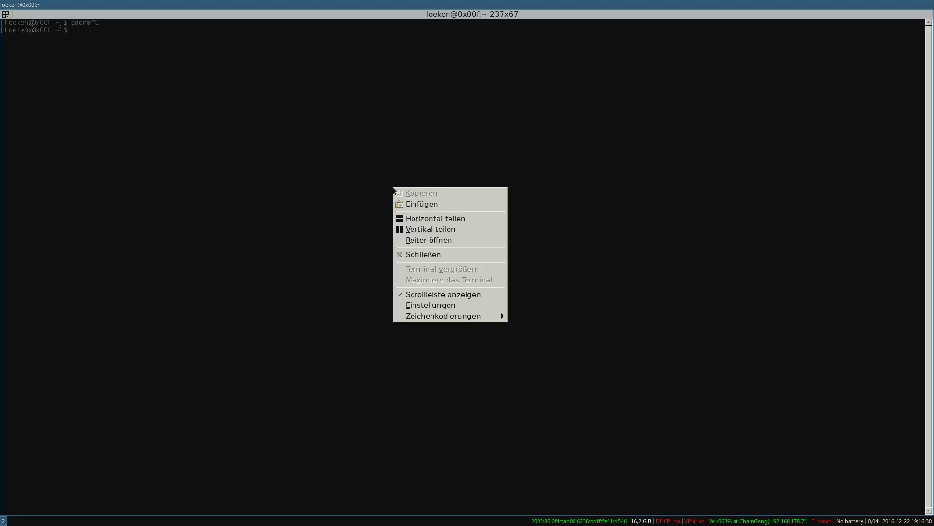
click(445, 304)
click(530, 21)
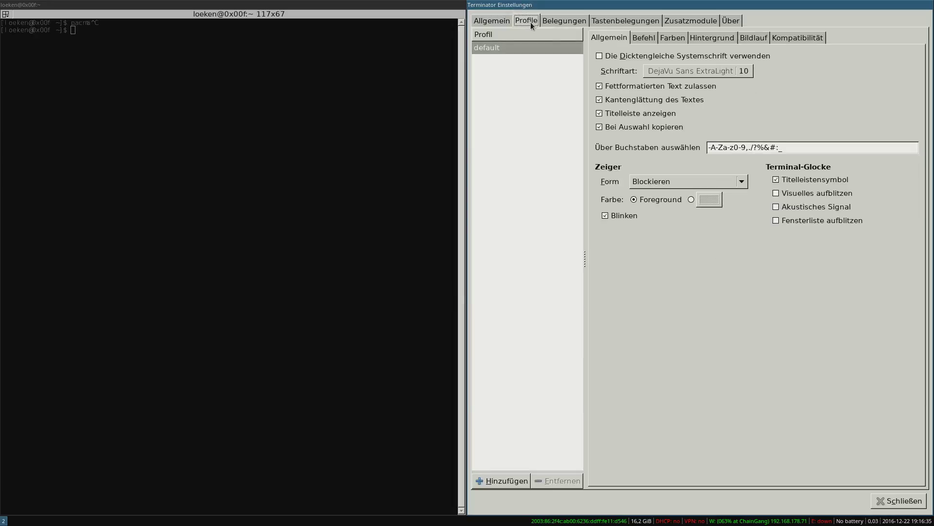
click(600, 56)
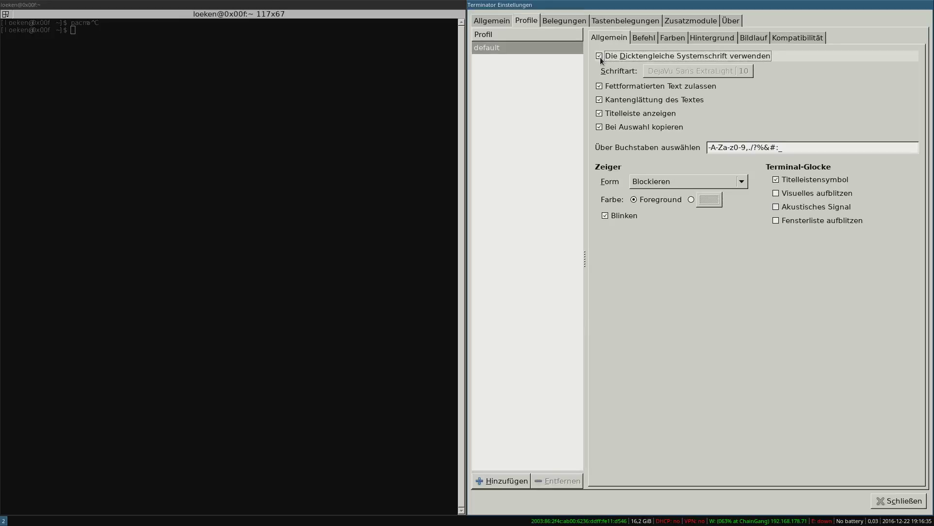
click(898, 501)
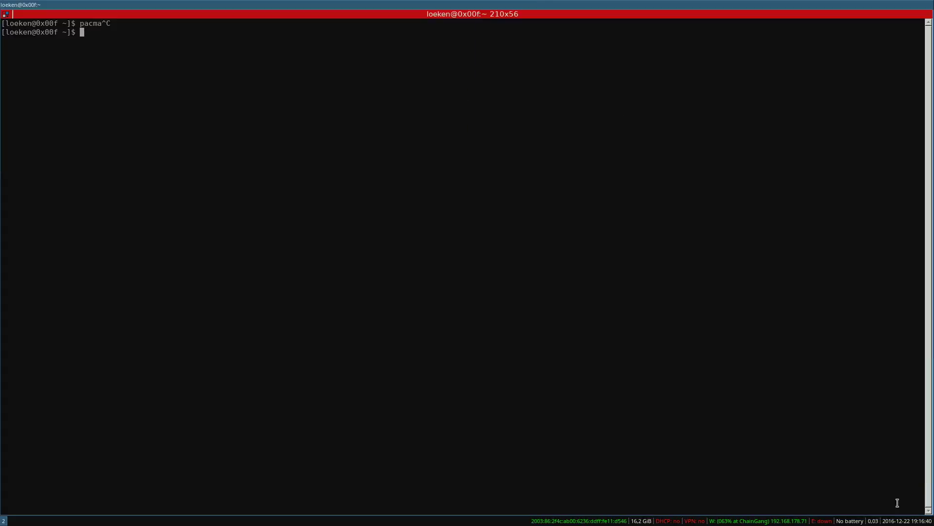
- Run pacman -S dmenu, correcting typos in the package name
text(pacman -S)
key(BackSpace)
key(BackSpace)
key(BackSpace)
key(BackSpace)
key(BackSpace)
key(BackSpace)
key(BackSpace)
key(BackSpace)
key(BackSpace)
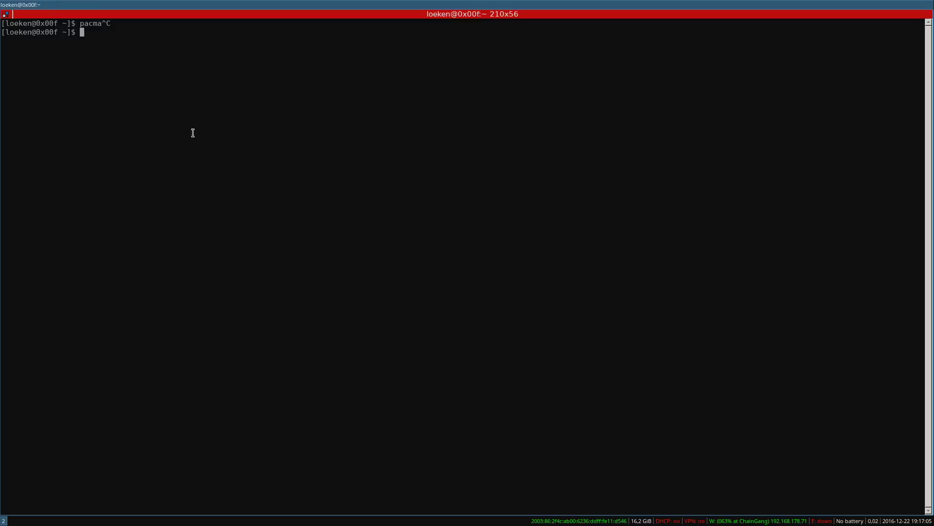
text(pacman -S dmenu)
key(BackSpace)
key(BackSpace)
key(BackSpace)
key(BackSpace)
text(enu)
key(Return)
- Rerun the dmenu install with sudo, enter the password and confirm with J
key(Up)
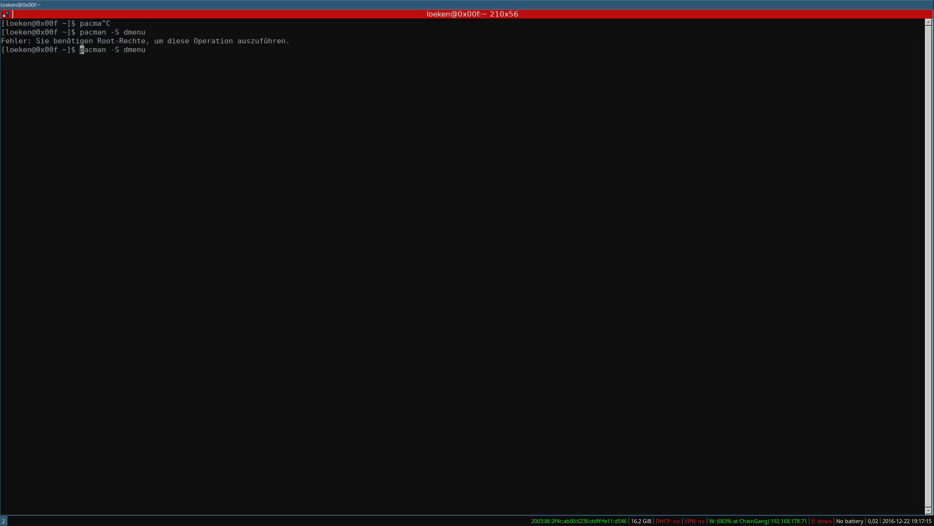
text(sudo)
key(Return)
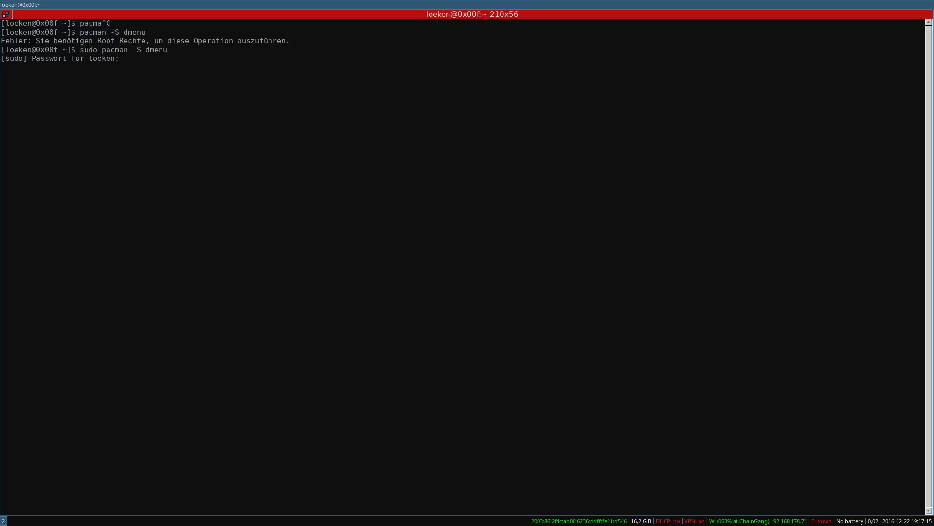
key(Return)
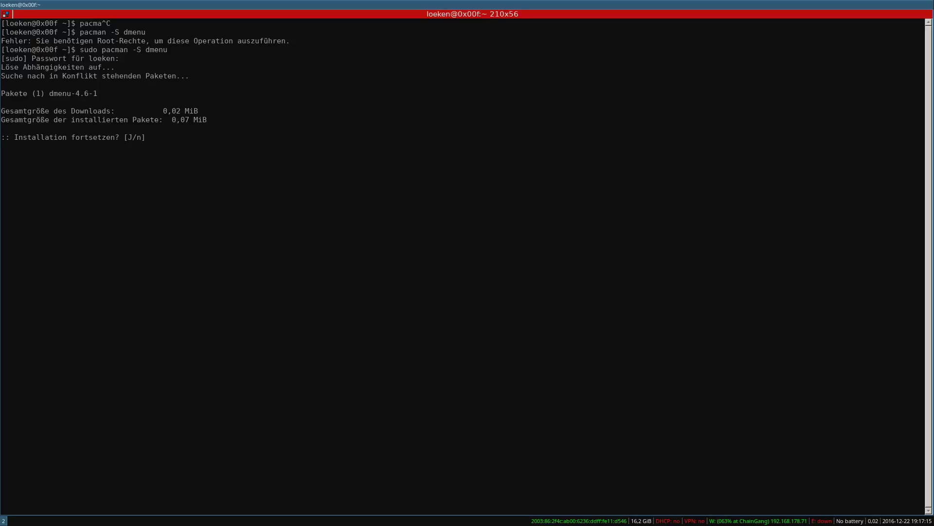
text(J)
key(Return)
- Split the terminal horizontally and open .config/i3/config in nano in the lower pane
right_click(231, 92)
click(256, 125)
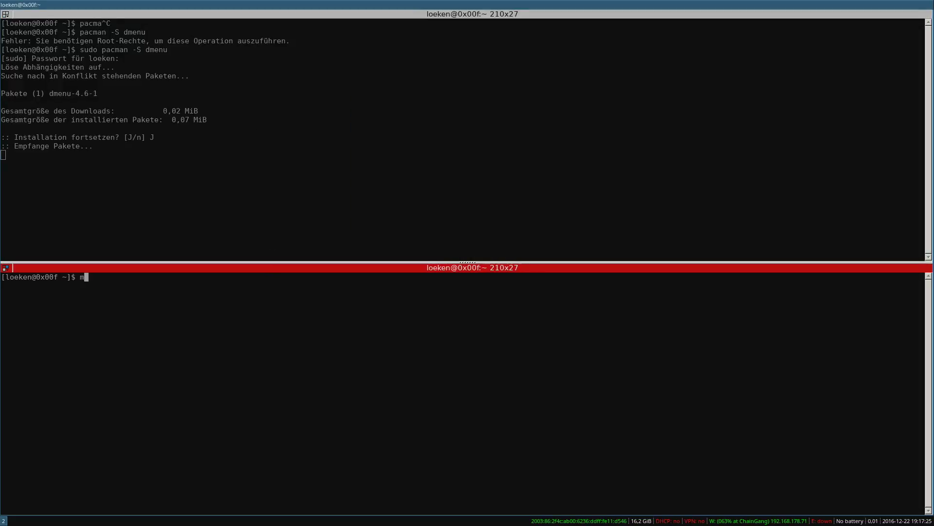
text(nano .)
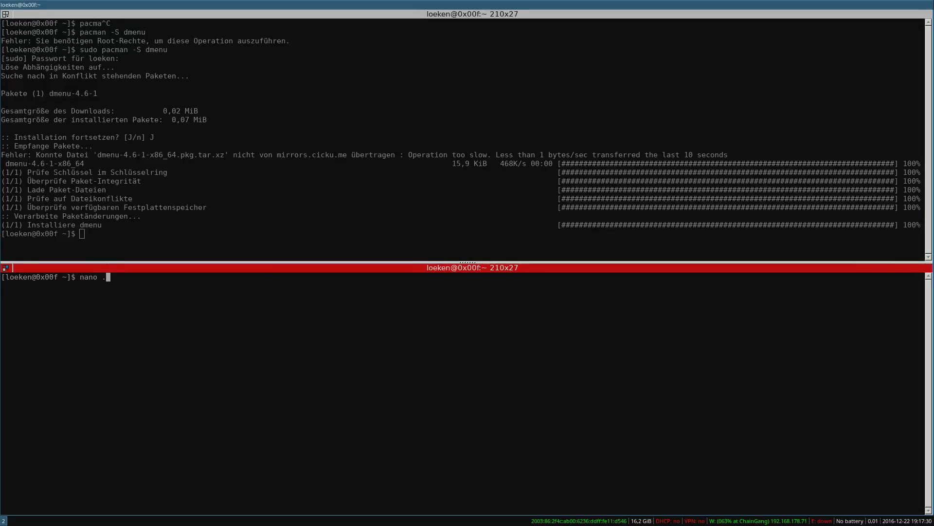
text(c)
key(Tab)
text(i)
key(Tab)
text(config)
key(Return)
- Search for +d to inspect the dmenu_run binding, then exit nano without saving
key(ctrl+w)
text(+d)
key(Return)
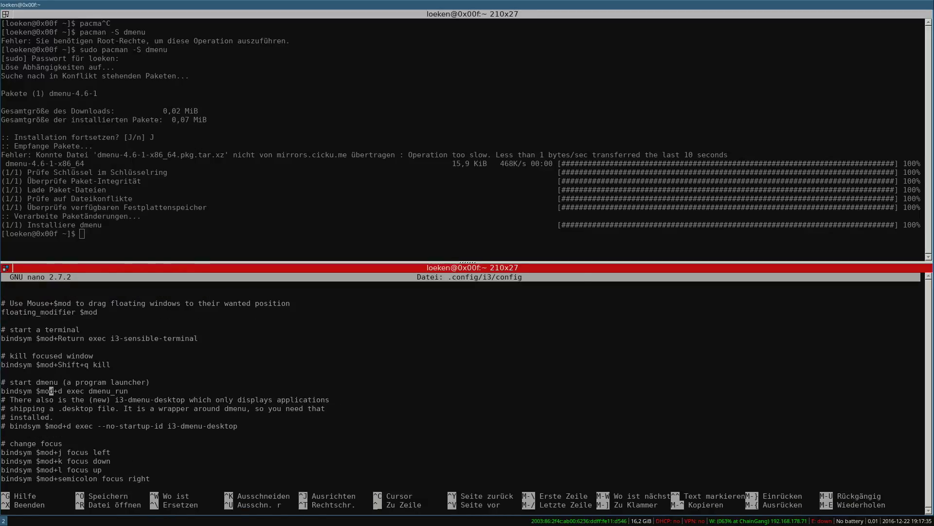
key(Left)
key(Left)
key(Left)
key(Left)
key(Up)
key(Left)
key(Left)
key(Left)
key(Right)
key(Right)
key(Right)
key(Right)
key(Right)
key(Right)
key(Right)
key(Right)
key(Right)
key(Right)
key(Right)
key(Right)
key(Right)
key(Right)
key(Right)
key(Right)
key(Right)
key(Right)
key(Right)
key(Right)
key(Right)
key(Right)
key(Right)
key(Right)
key(Right)
key(Down)
key(Left)
key(Left)
key(Left)
key(Left)
key(Left)
key(Left)
key(Left)
key(Left)
key(Left)
key(Left)
key(Left)
key(Left)
key(Left)
key(Left)
key(Left)
key(Left)
key(Left)
key(Left)
key(Left)
key(Left)
key(Left)
key(Right)
key(Right)
key(Right)
key(Right)
key(Right)
key(Right)
key(ctrl+x)
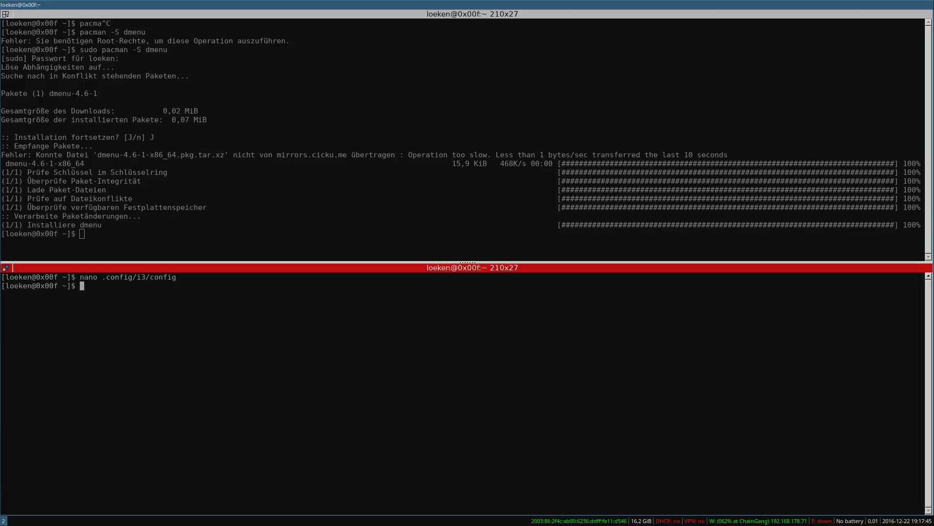
- Launch Firefox by typing firefox into dmenu opened with Mod+d
key(super+d)
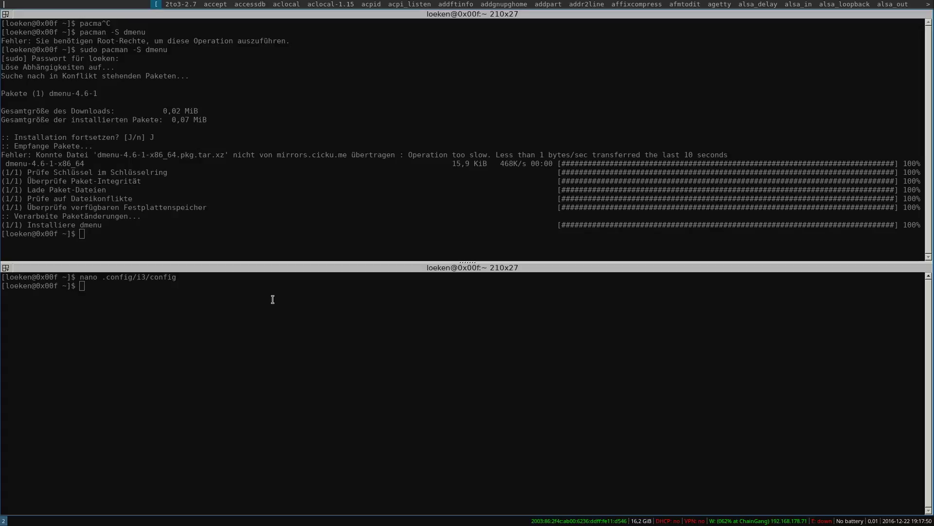
text(firefox)
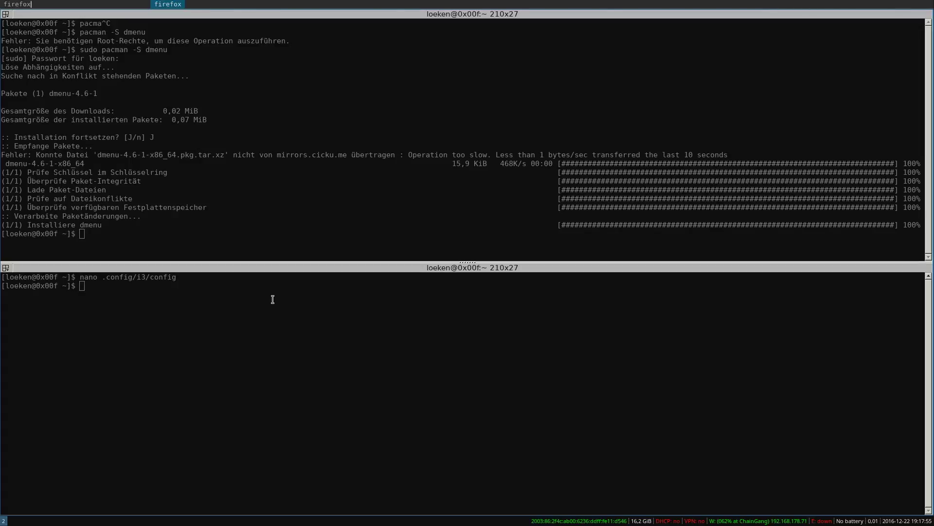
key(Return)
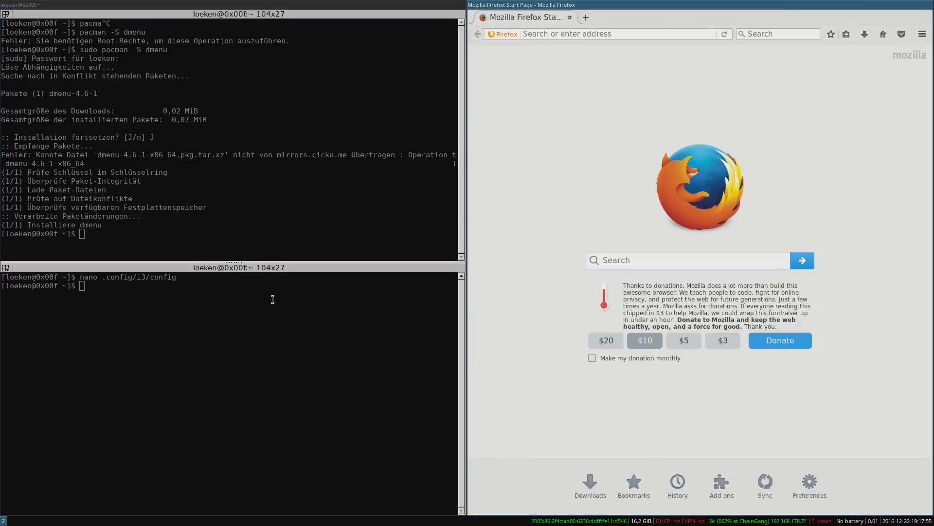